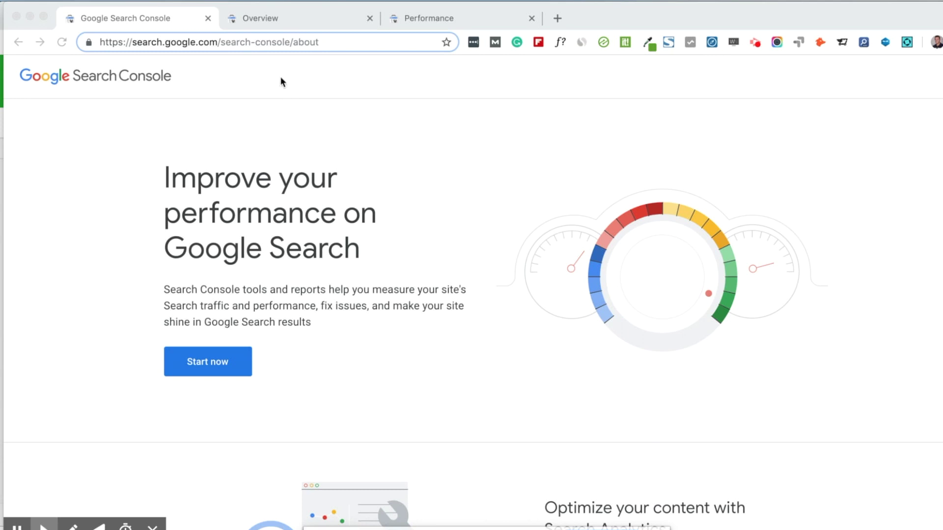
Open the injuryhealthblog.com Performance report, which shows 3.48K clicks and 101K impressions over 3 months
{"action": "left_click", "coordinate": [260, 18]}
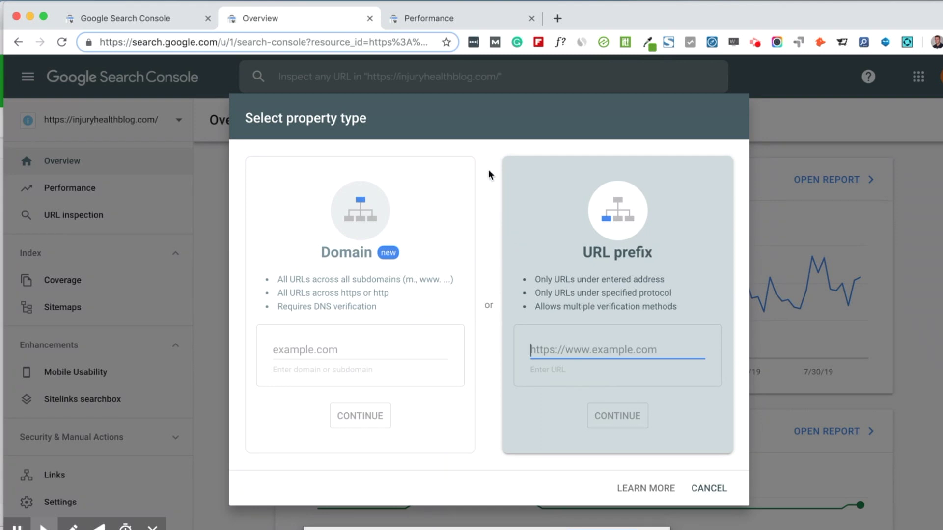
{"action": "left_click", "coordinate": [455, 18]}
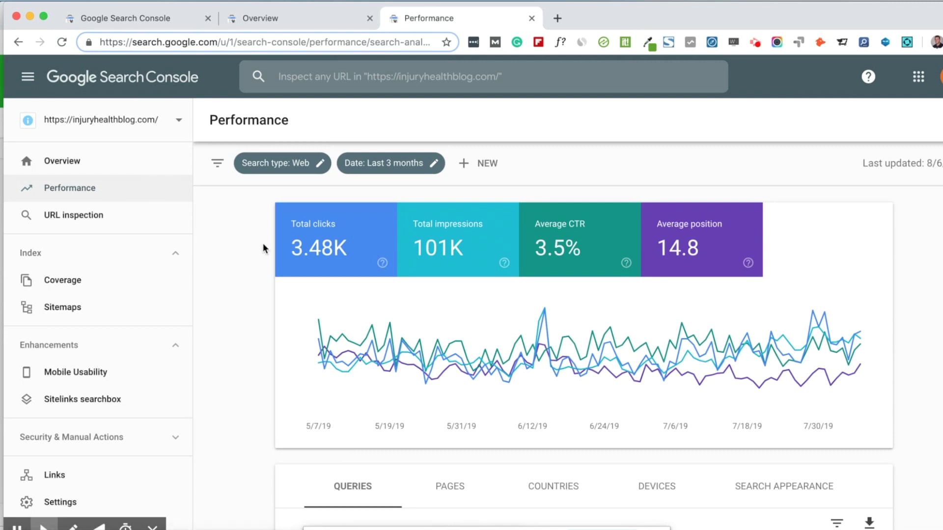
{"action": "scroll", "coordinate": [263, 243], "scroll_direction": "down", "scroll_amount": 1}
{"action": "scroll", "coordinate": [263, 243], "scroll_direction": "up", "scroll_amount": 1}
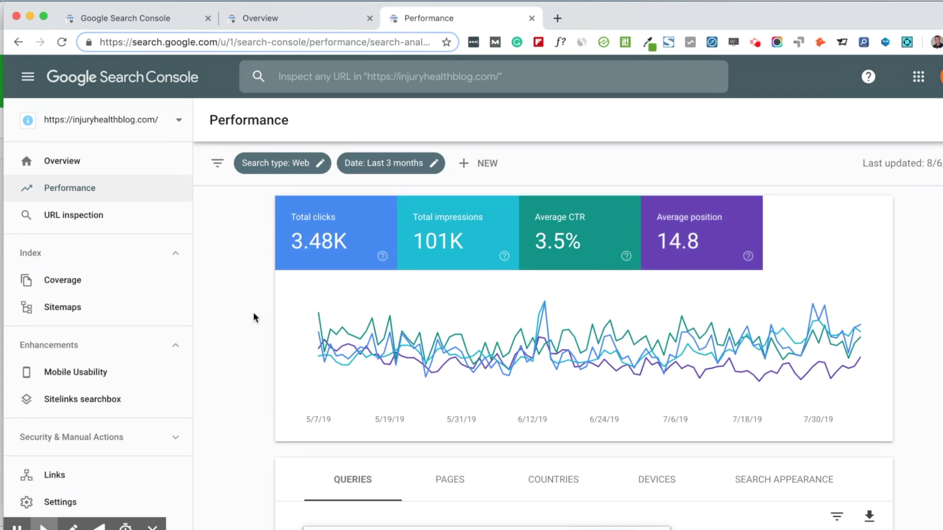
{"action": "scroll", "coordinate": [253, 317], "scroll_direction": "up", "scroll_amount": 1}
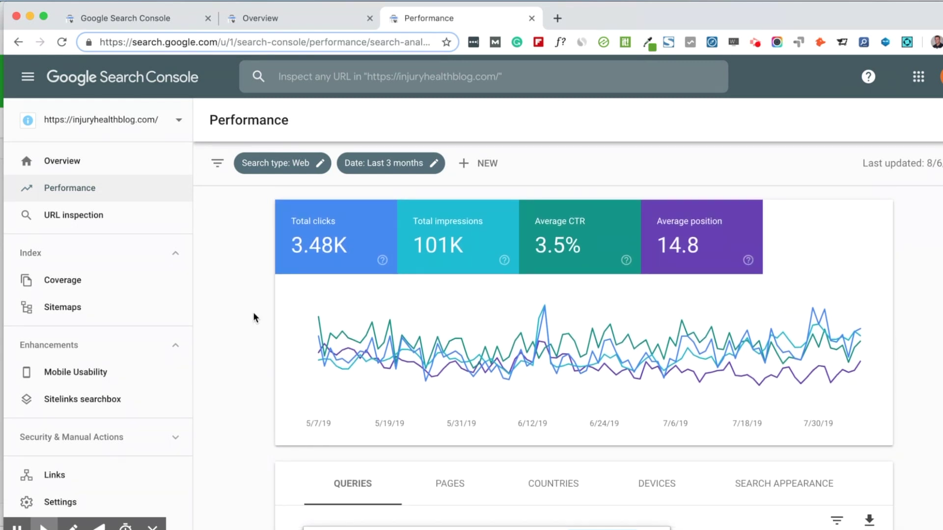
{"action": "mouse_move", "coordinate": [459, 251]}
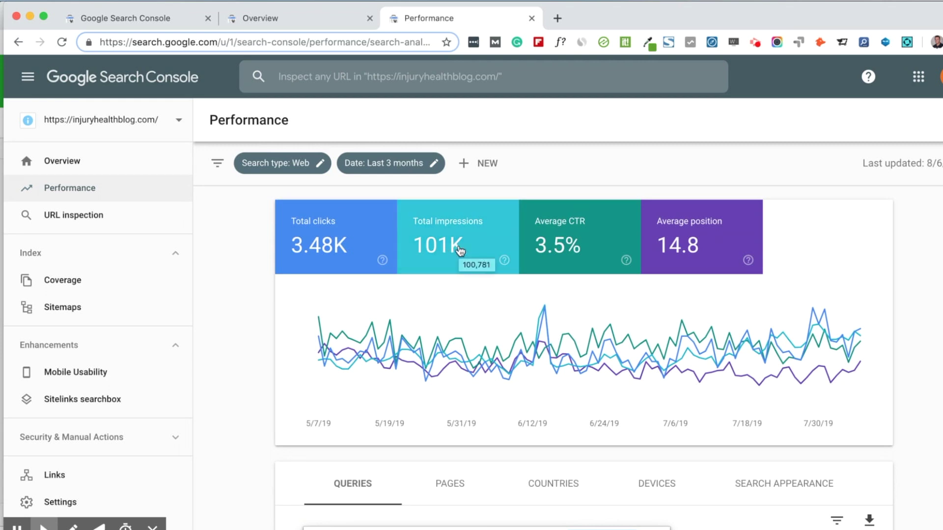
Set the date range to the last 6 months and chart only clicks and average position
{"action": "left_click", "coordinate": [430, 165]}
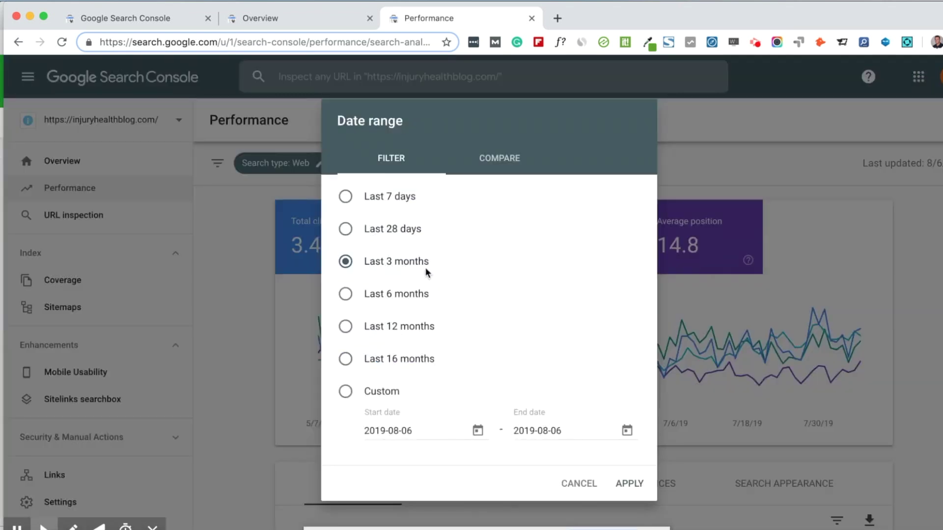
{"action": "left_click", "coordinate": [392, 295]}
{"action": "left_click", "coordinate": [632, 480]}
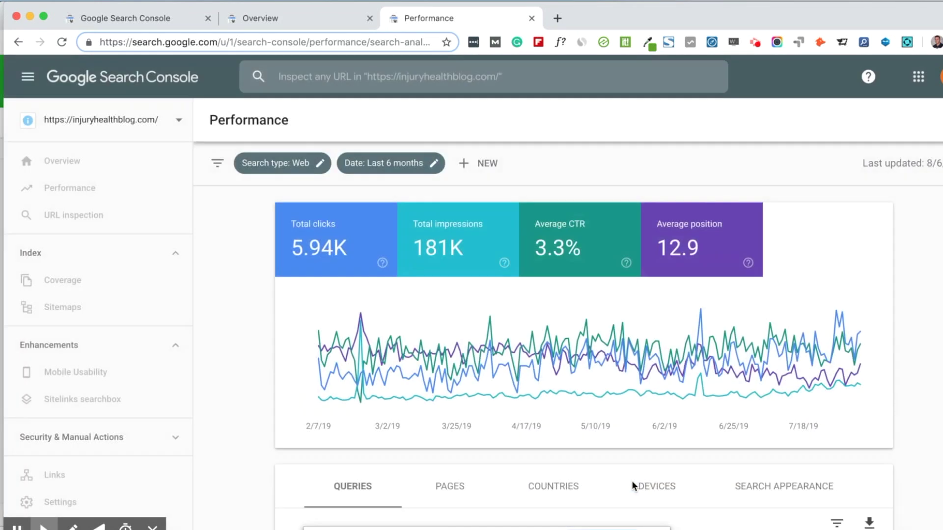
{"action": "left_click", "coordinate": [475, 252]}
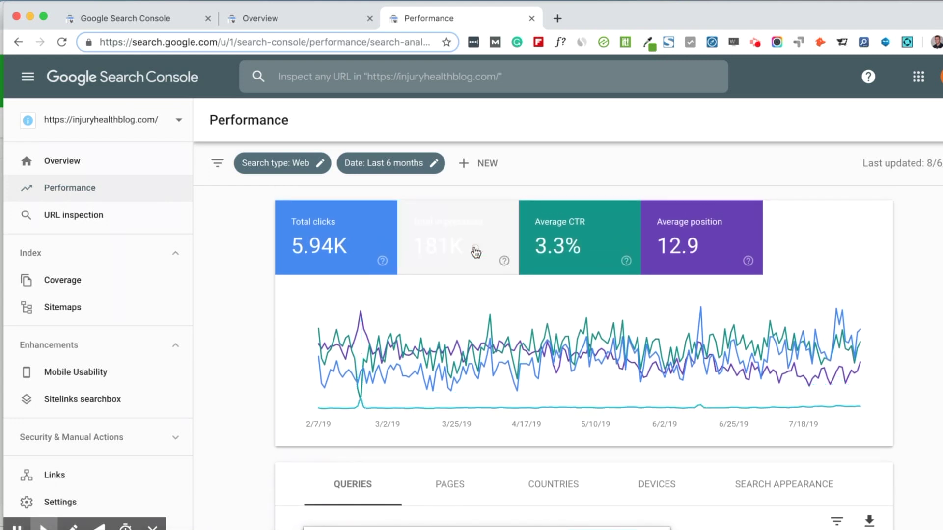
{"action": "left_click", "coordinate": [584, 244]}
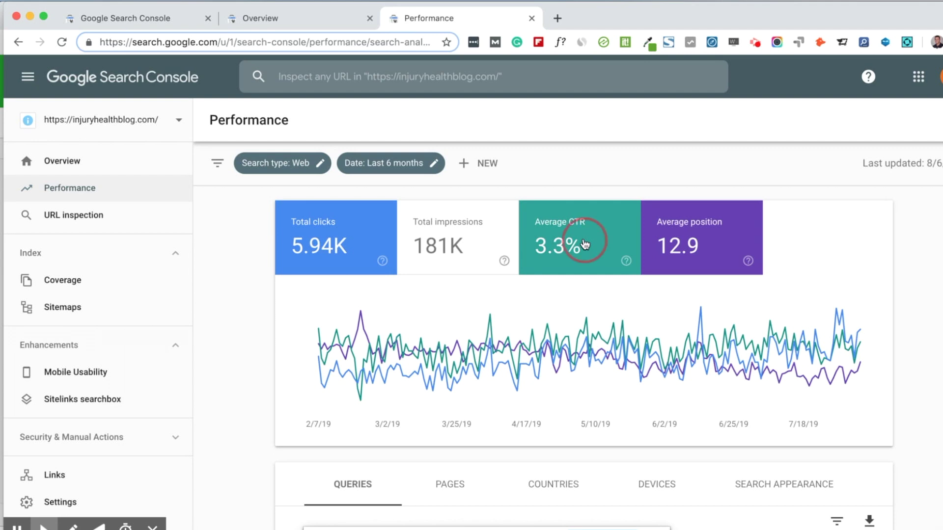
Review the queries table, then switch it to list pages with their clicks and position
{"action": "scroll", "coordinate": [939, 307], "scroll_direction": "down", "scroll_amount": 6}
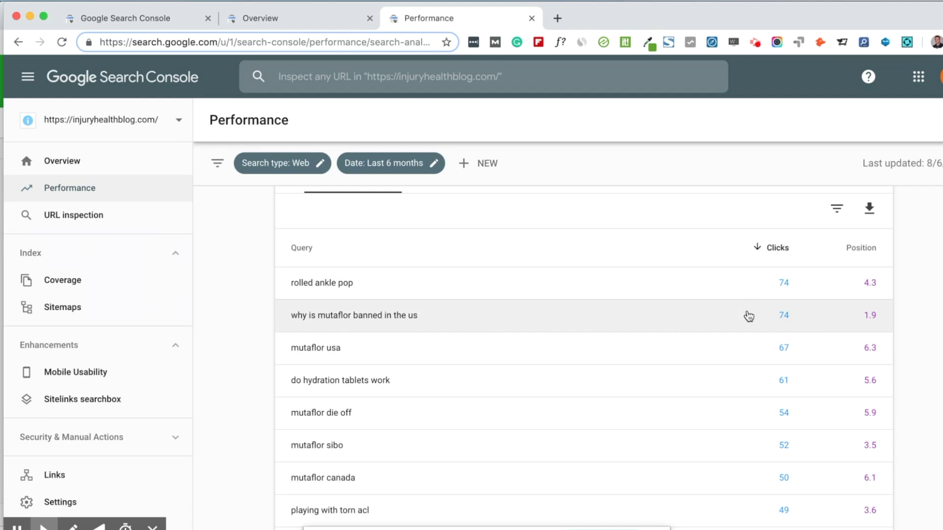
{"action": "scroll", "coordinate": [747, 316], "scroll_direction": "up", "scroll_amount": 1}
{"action": "scroll", "coordinate": [747, 316], "scroll_direction": "down", "scroll_amount": 1}
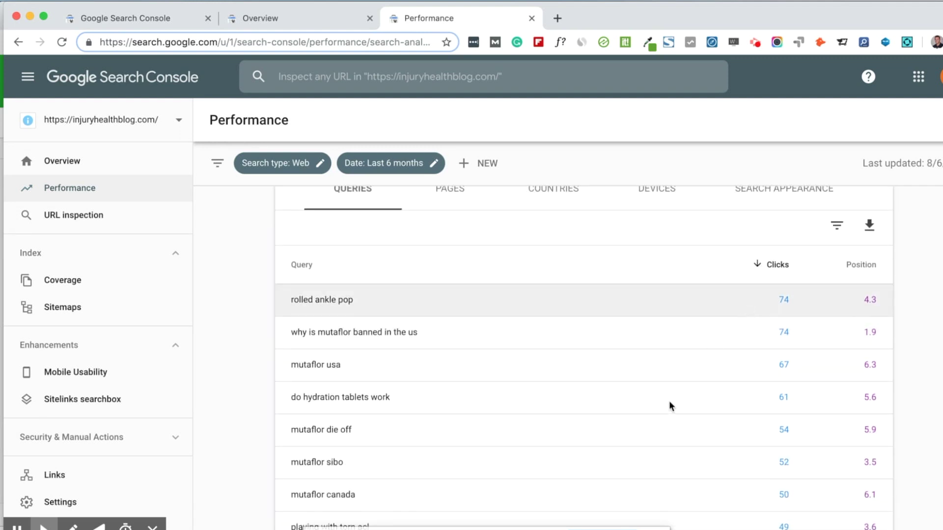
{"action": "scroll", "coordinate": [670, 407], "scroll_direction": "down", "scroll_amount": 2}
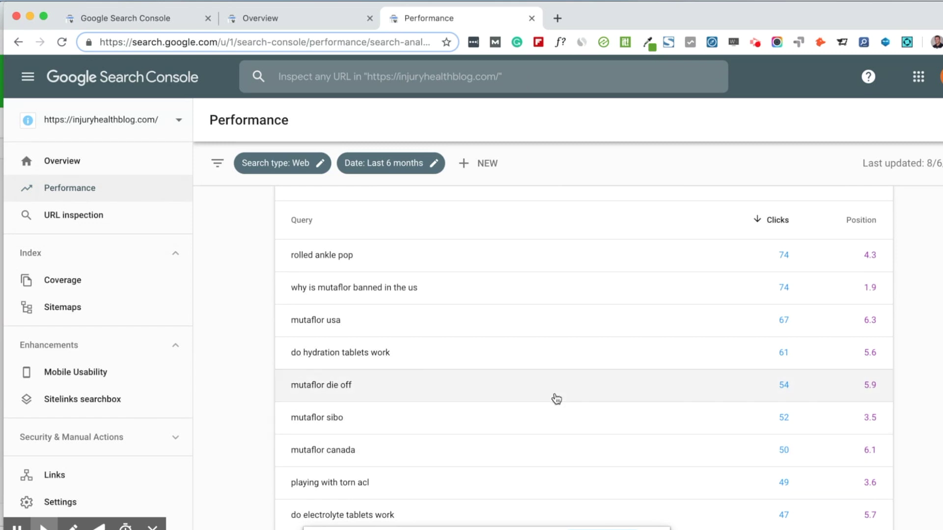
{"action": "scroll", "coordinate": [557, 398], "scroll_direction": "up", "scroll_amount": 2}
{"action": "scroll", "coordinate": [554, 398], "scroll_direction": "up", "scroll_amount": 2}
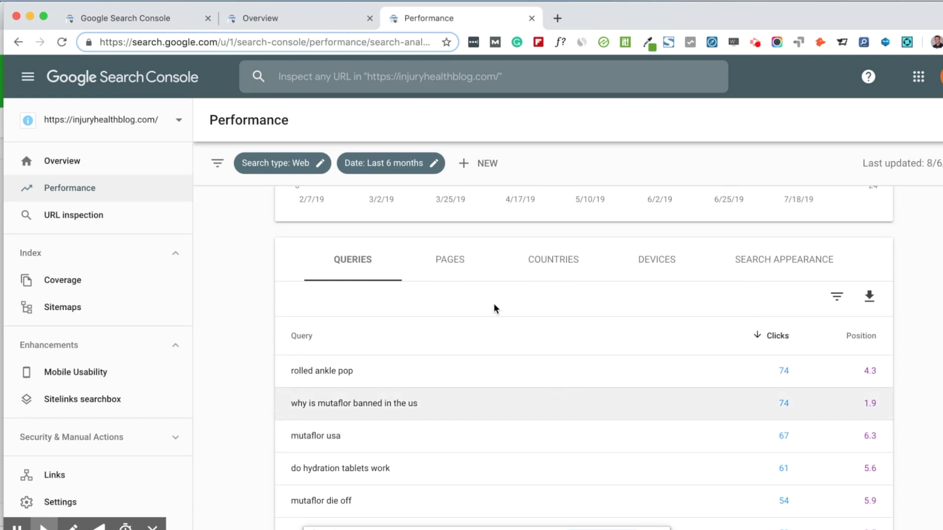
{"action": "left_click", "coordinate": [458, 265]}
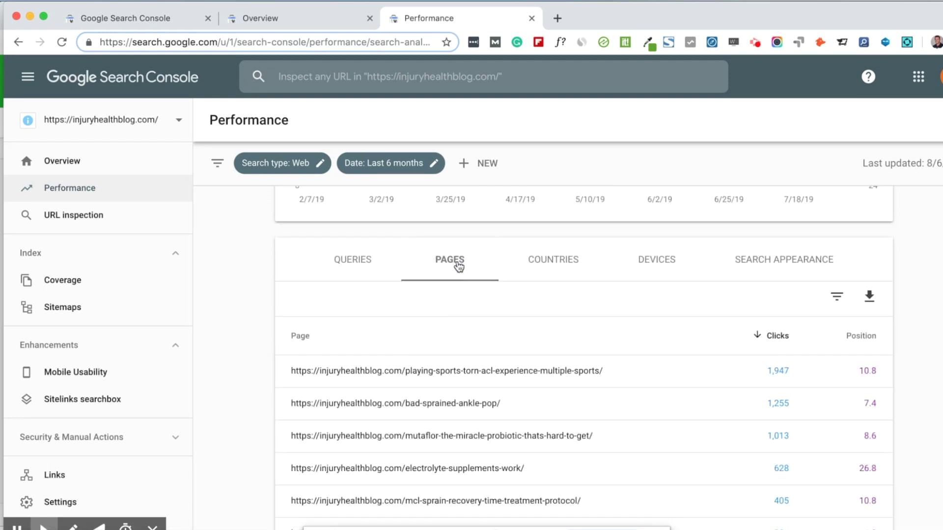
Switch the table from pages back to queries and return to the metric cards
{"action": "scroll", "coordinate": [467, 354], "scroll_direction": "down", "scroll_amount": 1}
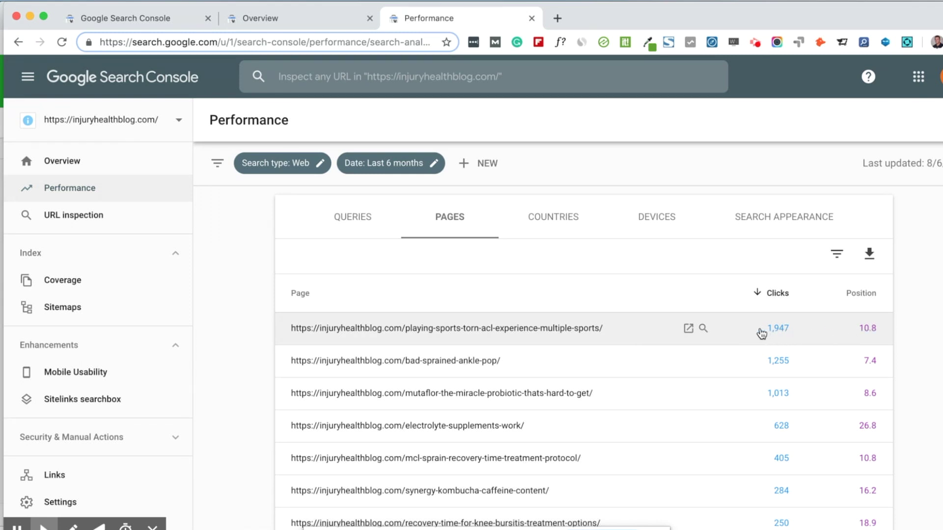
{"action": "left_click", "coordinate": [363, 216]}
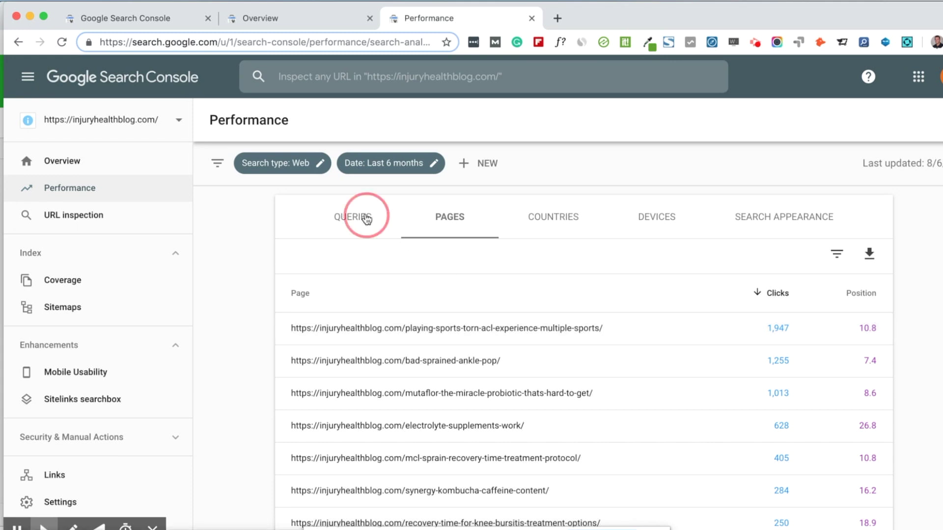
{"action": "scroll", "coordinate": [427, 266], "scroll_direction": "up", "scroll_amount": 5}
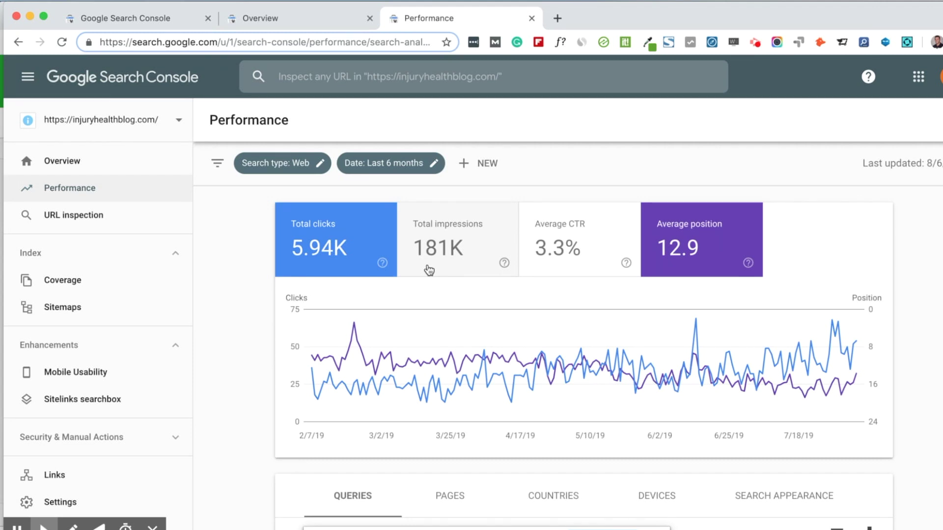
Compare the last 6 months with the previous period, charting only total clicks (5.94K vs 7.82K)
{"action": "left_click", "coordinate": [435, 164]}
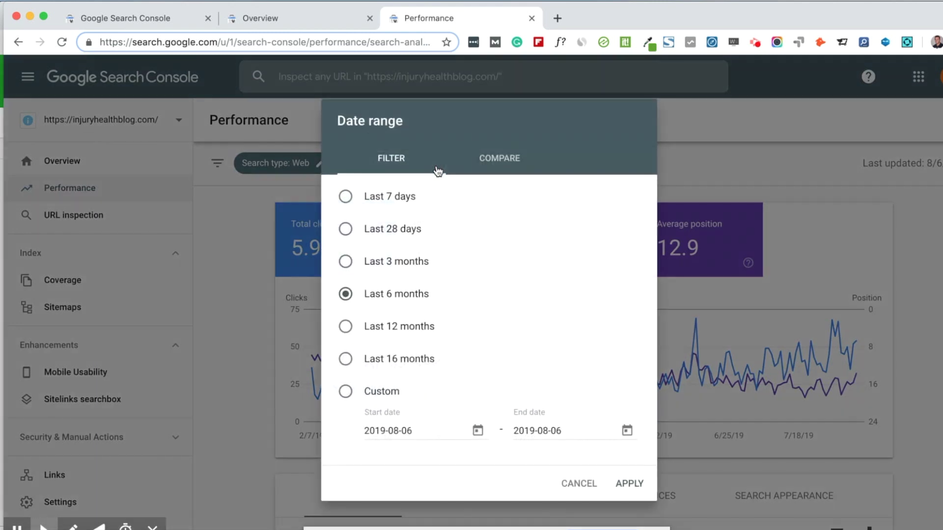
{"action": "left_click", "coordinate": [507, 162]}
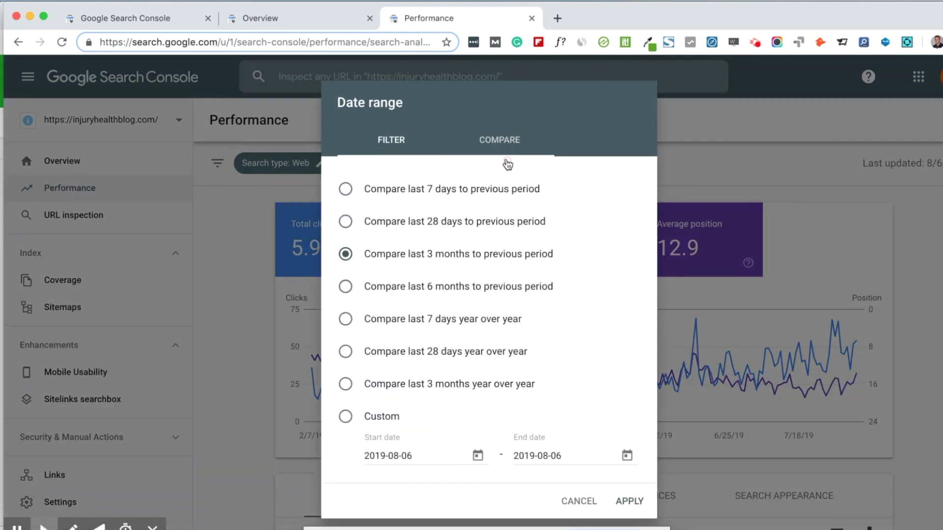
{"action": "left_click", "coordinate": [376, 286]}
{"action": "left_click", "coordinate": [393, 147]}
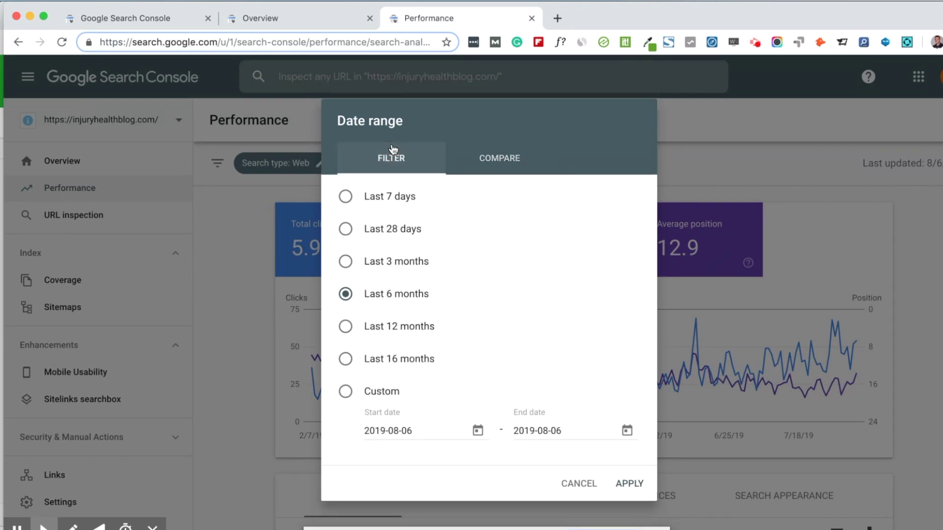
{"action": "left_click", "coordinate": [504, 168]}
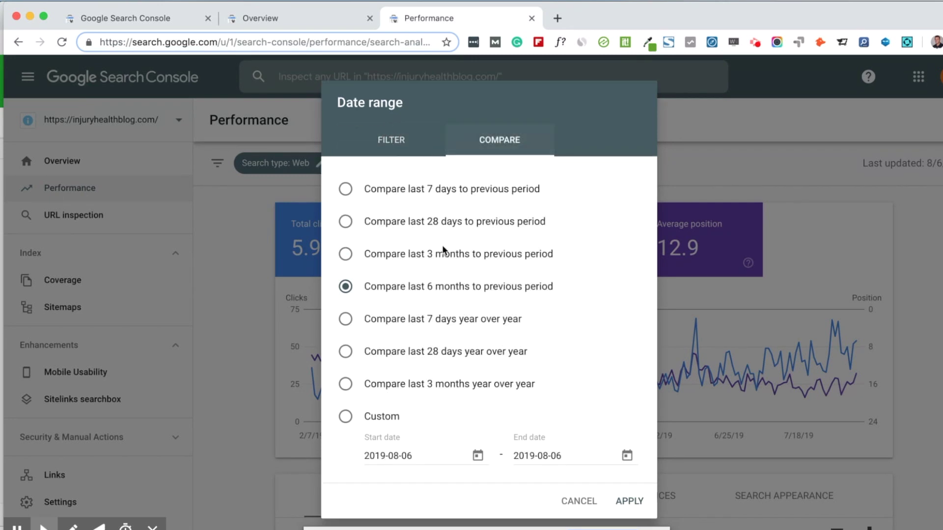
{"action": "left_click", "coordinate": [629, 501]}
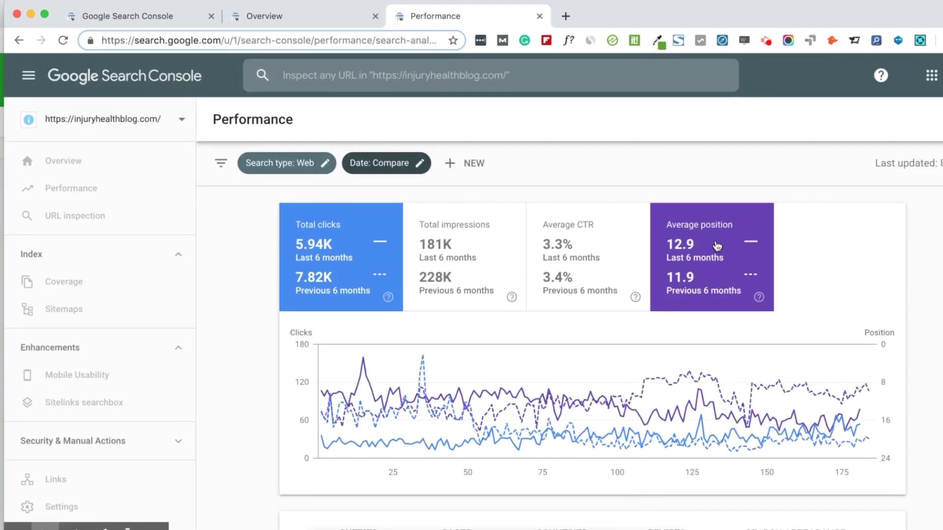
{"action": "left_click", "coordinate": [717, 243]}
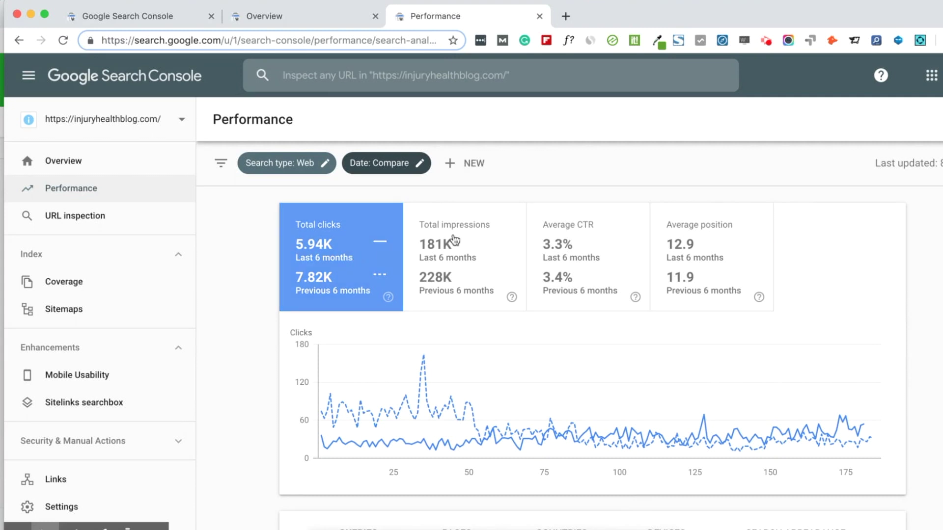
{"action": "scroll", "coordinate": [941, 307], "scroll_direction": "down", "scroll_amount": 6}
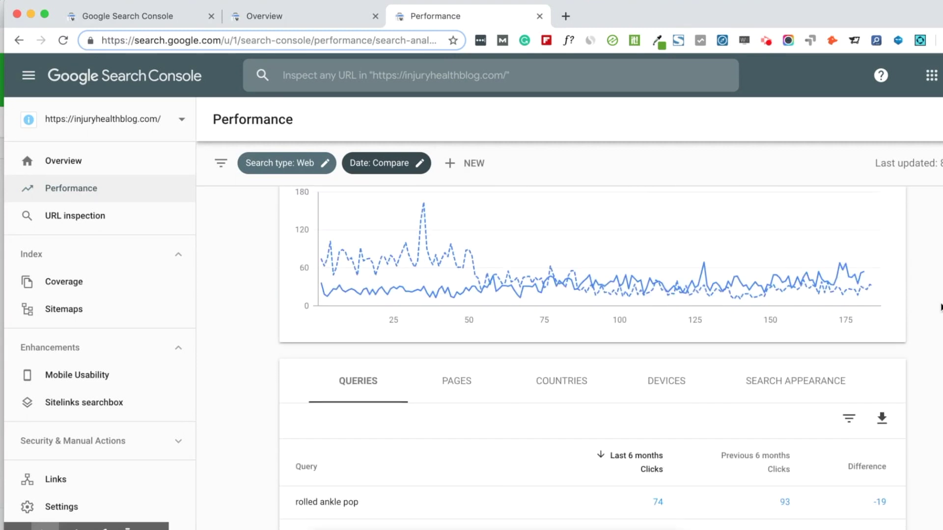
{"action": "scroll", "coordinate": [940, 308], "scroll_direction": "down", "scroll_amount": 1}
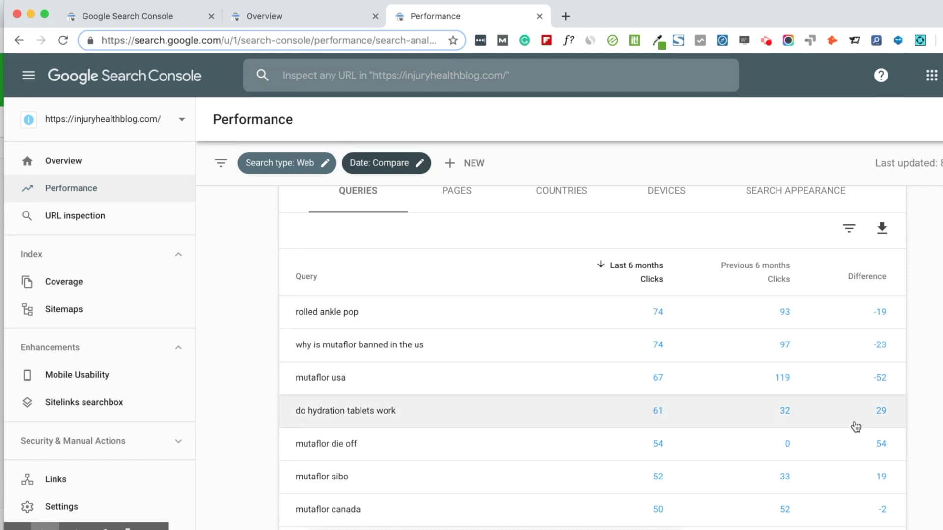
{"action": "scroll", "coordinate": [856, 427], "scroll_direction": "down", "scroll_amount": 1}
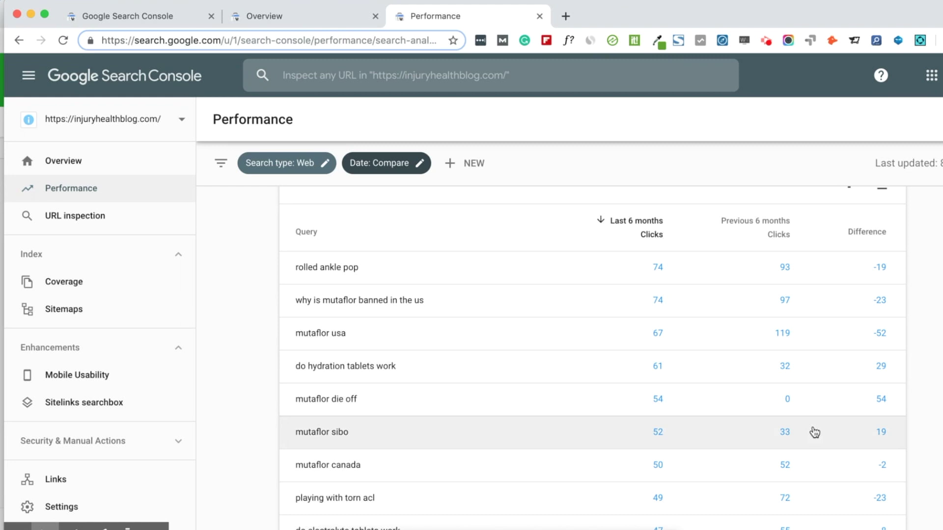
{"action": "scroll", "coordinate": [815, 432], "scroll_direction": "down", "scroll_amount": 3}
{"action": "scroll", "coordinate": [815, 432], "scroll_direction": "up", "scroll_amount": 3}
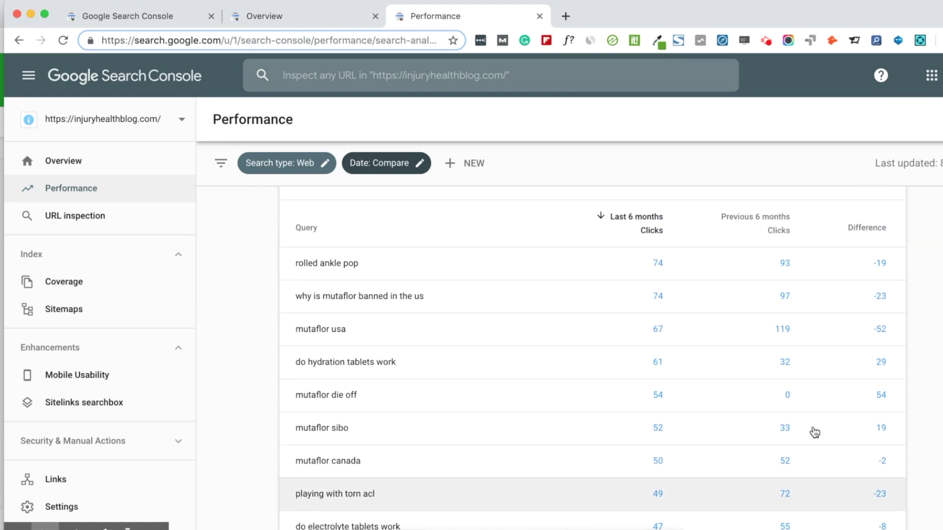
{"action": "scroll", "coordinate": [815, 432], "scroll_direction": "up", "scroll_amount": 2}
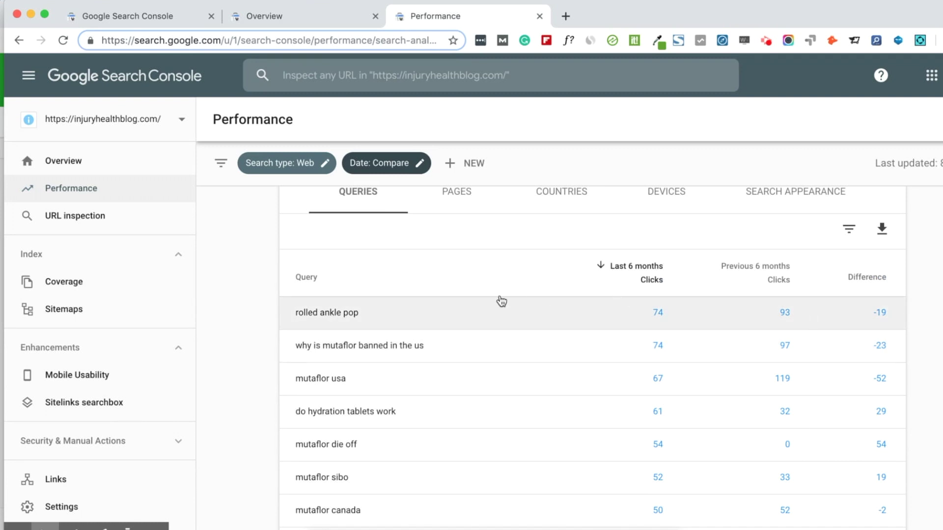
{"action": "scroll", "coordinate": [405, 246], "scroll_direction": "up", "scroll_amount": 2}
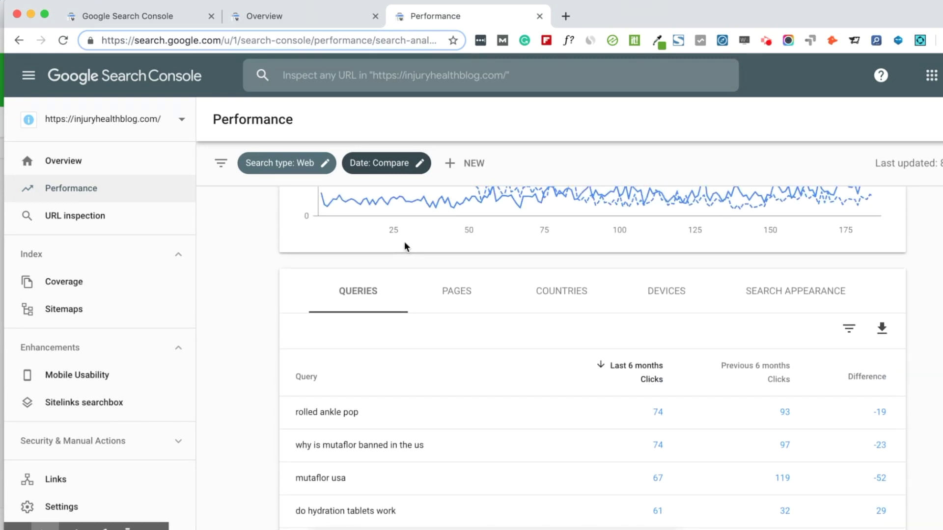
{"action": "scroll", "coordinate": [406, 247], "scroll_direction": "down", "scroll_amount": 1}
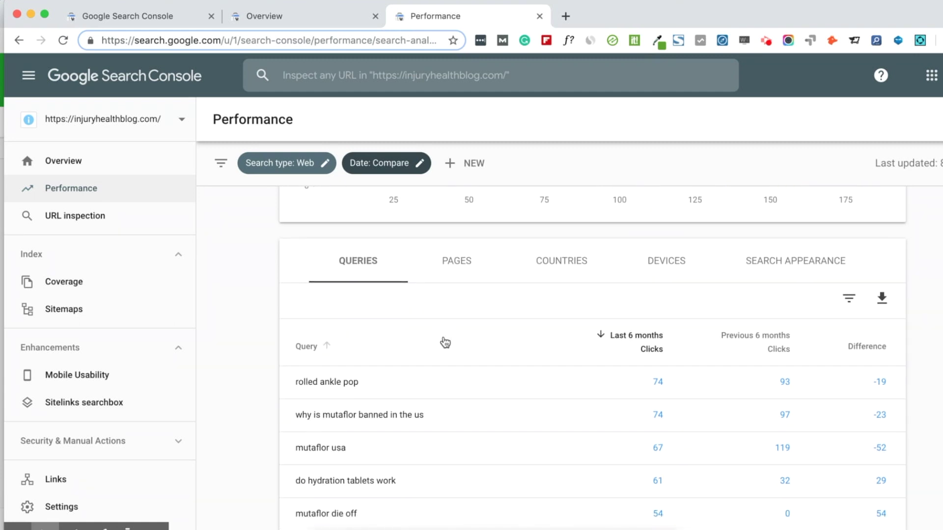
{"action": "scroll", "coordinate": [455, 369], "scroll_direction": "up", "scroll_amount": 1}
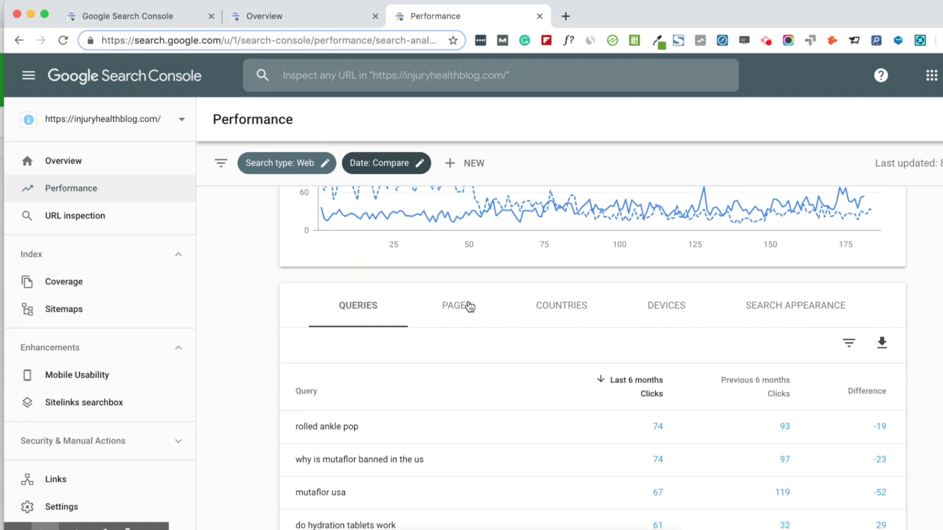
{"action": "left_click", "coordinate": [468, 306]}
Scroll through the page rows of the comparison table and back up to the metric cards
{"action": "scroll", "coordinate": [514, 398], "scroll_direction": "down", "scroll_amount": 1}
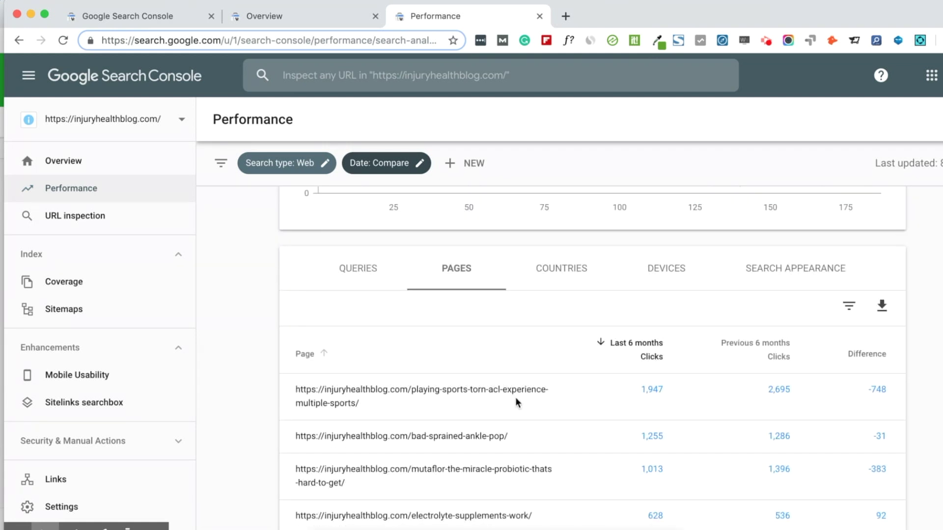
{"action": "scroll", "coordinate": [465, 413], "scroll_direction": "down", "scroll_amount": 2}
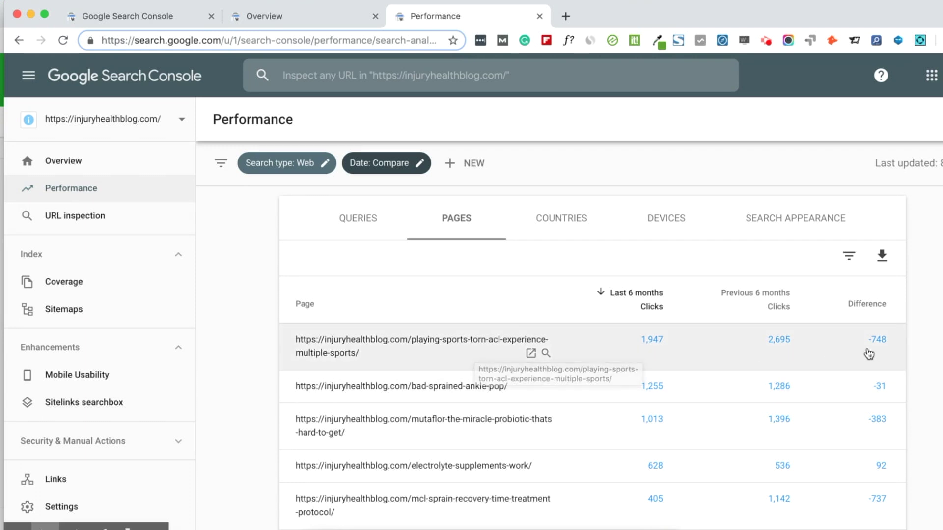
{"action": "scroll", "coordinate": [687, 356], "scroll_direction": "up", "scroll_amount": 6}
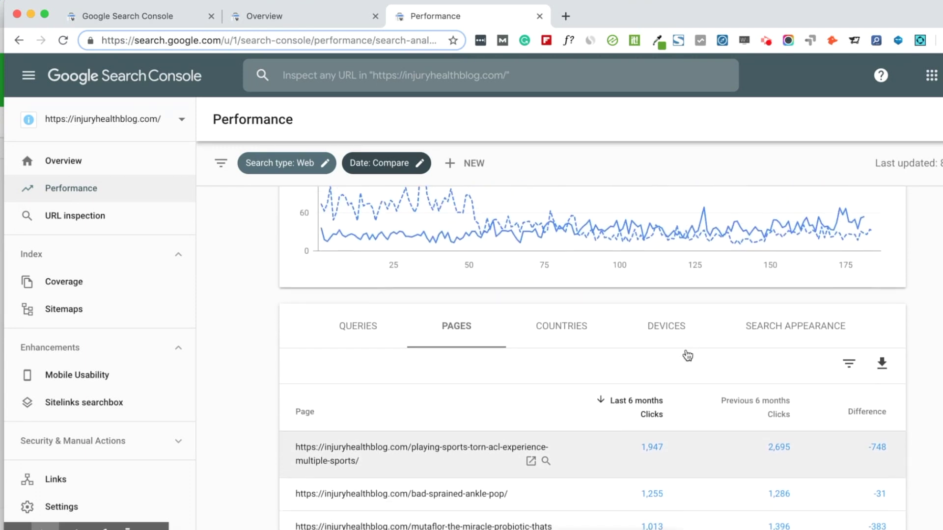
{"action": "scroll", "coordinate": [563, 352], "scroll_direction": "down", "scroll_amount": 3}
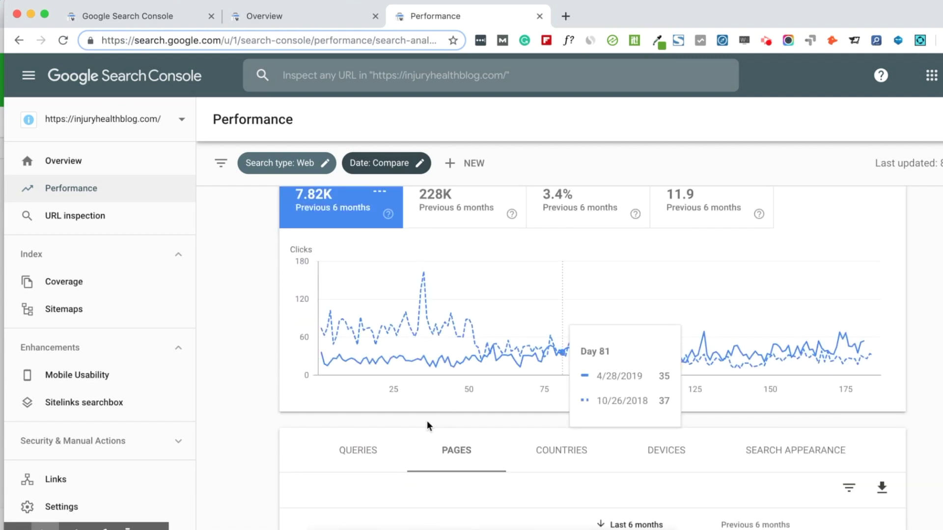
{"action": "scroll", "coordinate": [469, 416], "scroll_direction": "up", "scroll_amount": 3}
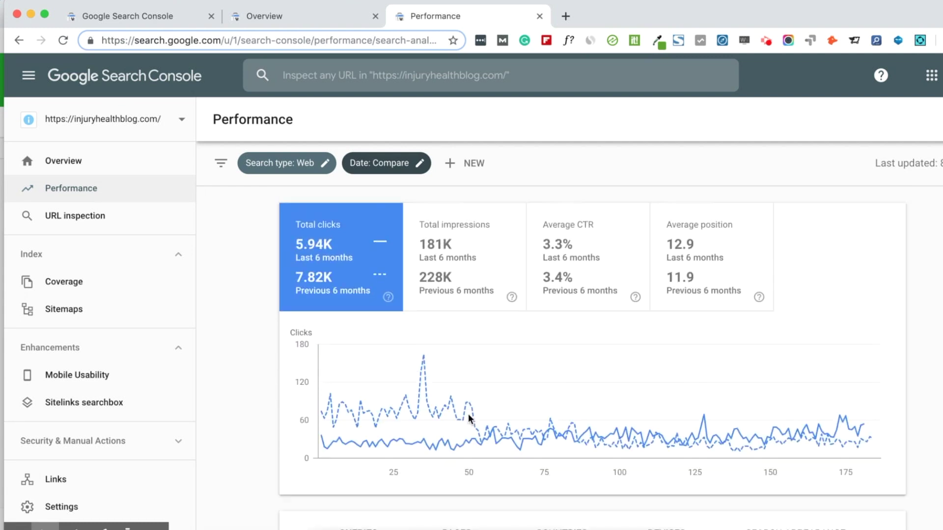
Add average position to the comparison (12.9 vs 11.9) and review each query's positions
{"action": "left_click", "coordinate": [702, 255]}
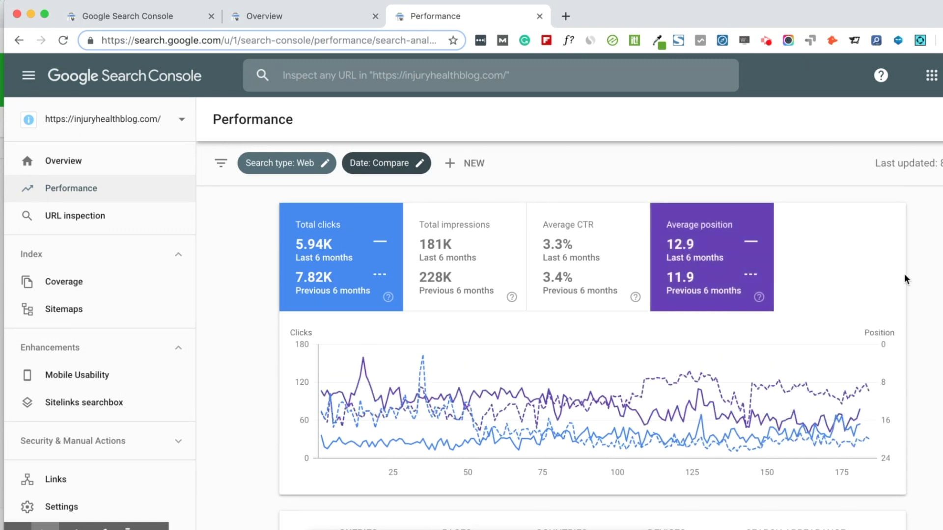
{"action": "scroll", "coordinate": [935, 286], "scroll_direction": "down", "scroll_amount": 6}
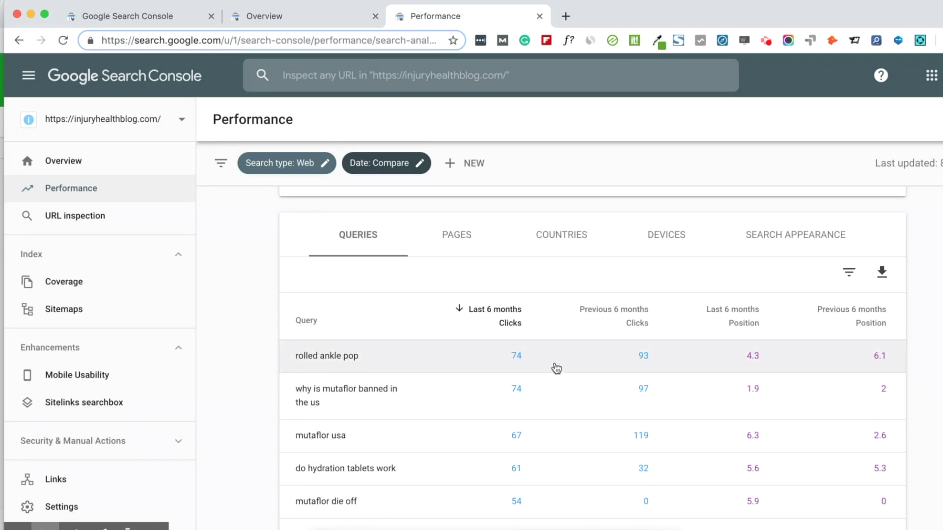
{"action": "scroll", "coordinate": [554, 344], "scroll_direction": "up", "scroll_amount": 5}
Add total impressions to the comparison, review the table columns, and select the query 'rolled ankle pop'
{"action": "left_click", "coordinate": [472, 233]}
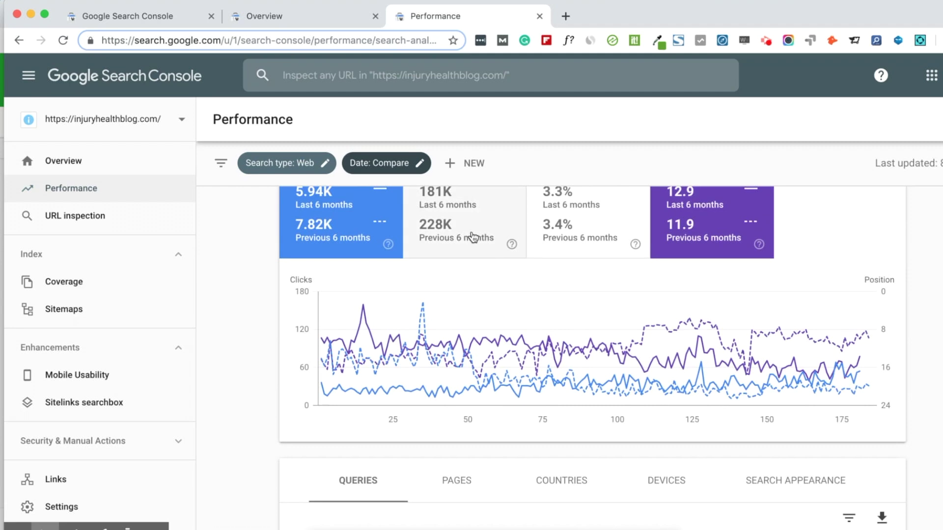
{"action": "scroll", "coordinate": [915, 410], "scroll_direction": "down", "scroll_amount": 5}
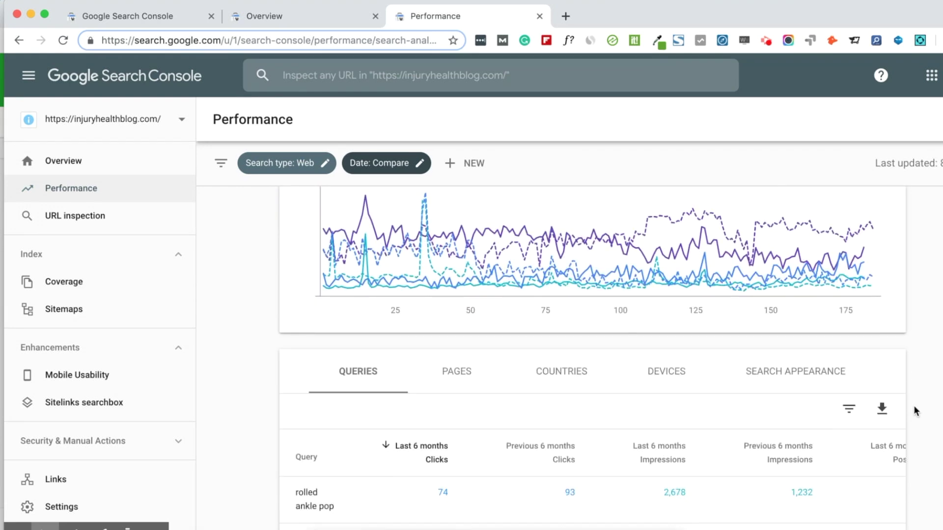
{"action": "scroll", "coordinate": [914, 411], "scroll_direction": "down", "scroll_amount": 3}
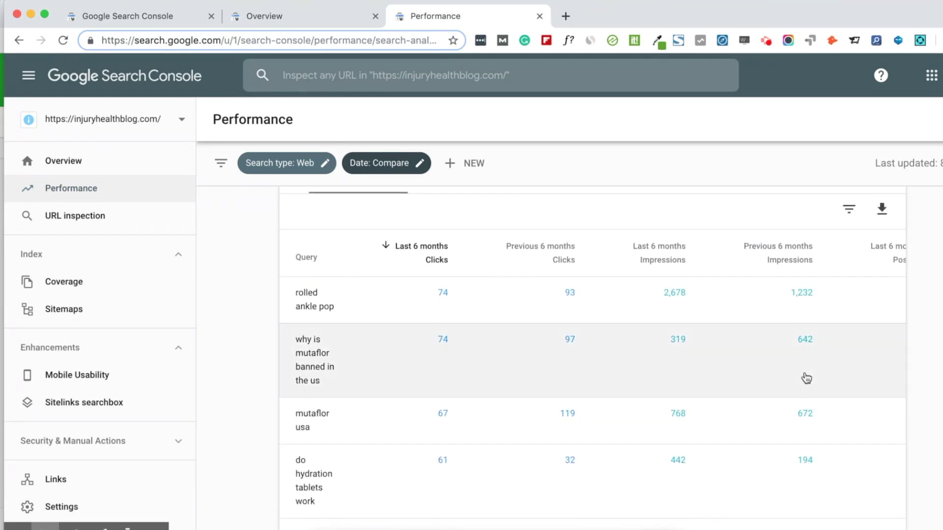
{"action": "scroll", "coordinate": [806, 378], "scroll_direction": "right", "scroll_amount": 2}
{"action": "scroll", "coordinate": [806, 378], "scroll_direction": "right", "scroll_amount": 1}
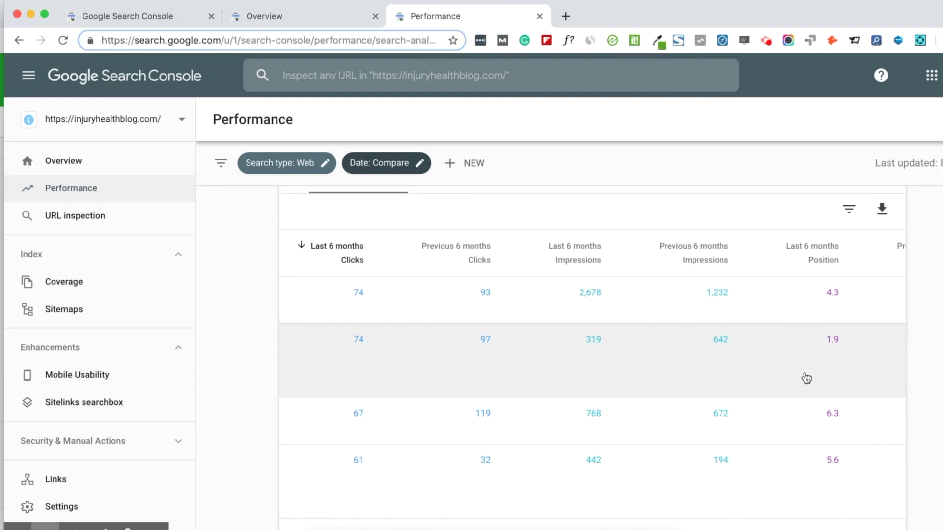
{"action": "scroll", "coordinate": [806, 378], "scroll_direction": "up", "scroll_amount": 2}
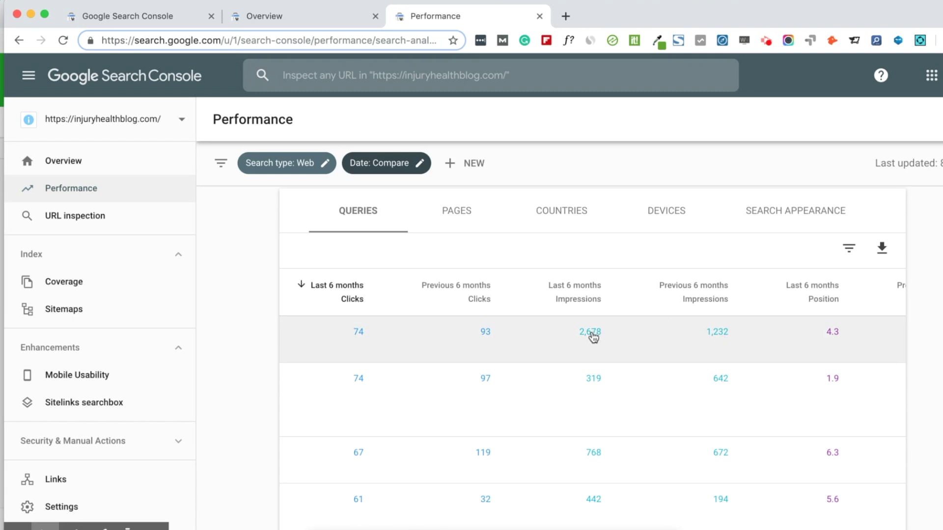
{"action": "scroll", "coordinate": [592, 335], "scroll_direction": "left", "scroll_amount": 3}
{"action": "scroll", "coordinate": [593, 337], "scroll_direction": "left", "scroll_amount": 1}
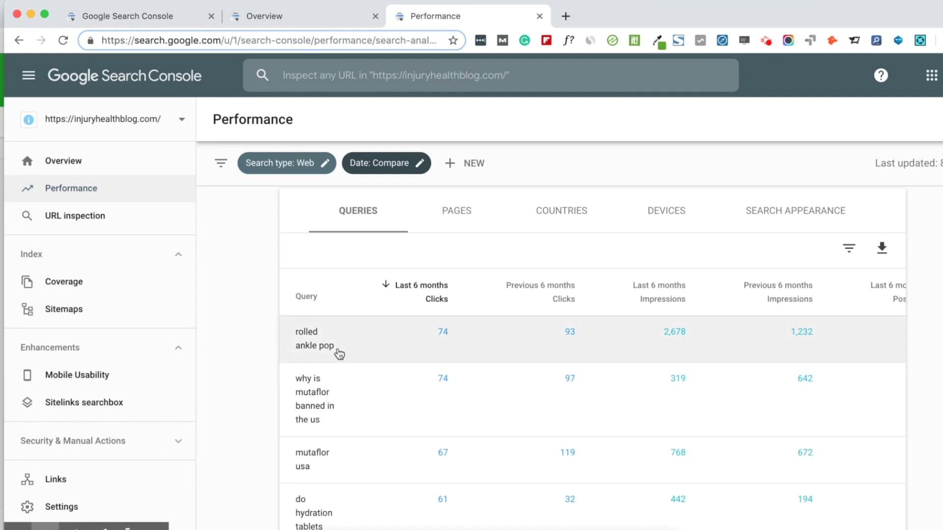
{"action": "left_click_drag", "start_coordinate": [337, 352], "coordinate": [295, 328]}
{"action": "key", "text": "super+c"}
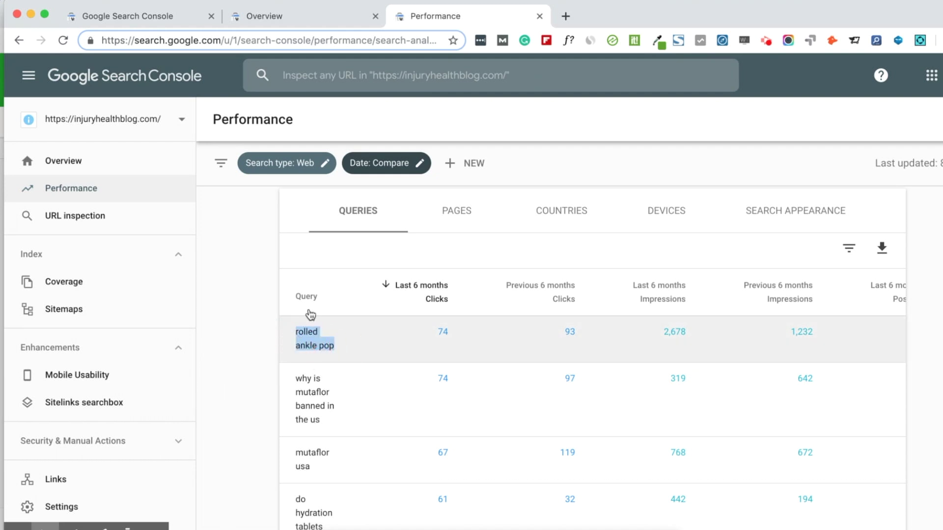
Search Google for 'rolled ankle pop' in a new tab
{"action": "left_click", "coordinate": [568, 17]}
{"action": "key", "text": "super+v"}
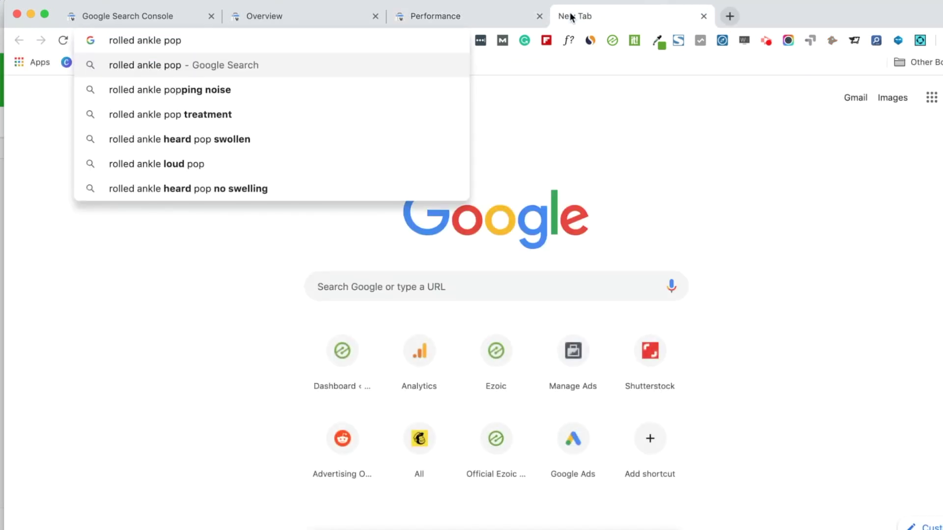
{"action": "key", "text": "Return"}
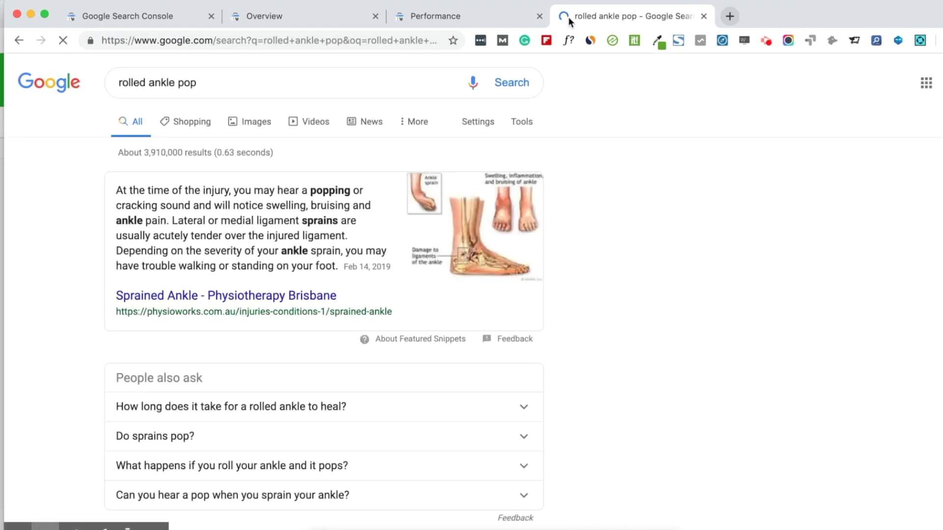
Scroll the results to find the Injury Health Blog sprained-ankle article, then return to Search Console
{"action": "scroll", "coordinate": [506, 256], "scroll_direction": "down", "scroll_amount": 2}
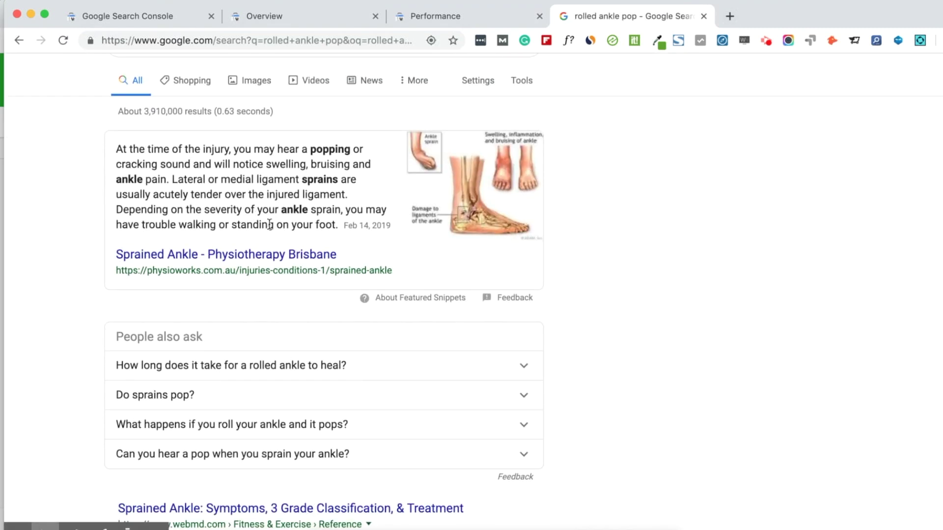
{"action": "scroll", "coordinate": [365, 281], "scroll_direction": "up", "scroll_amount": 2}
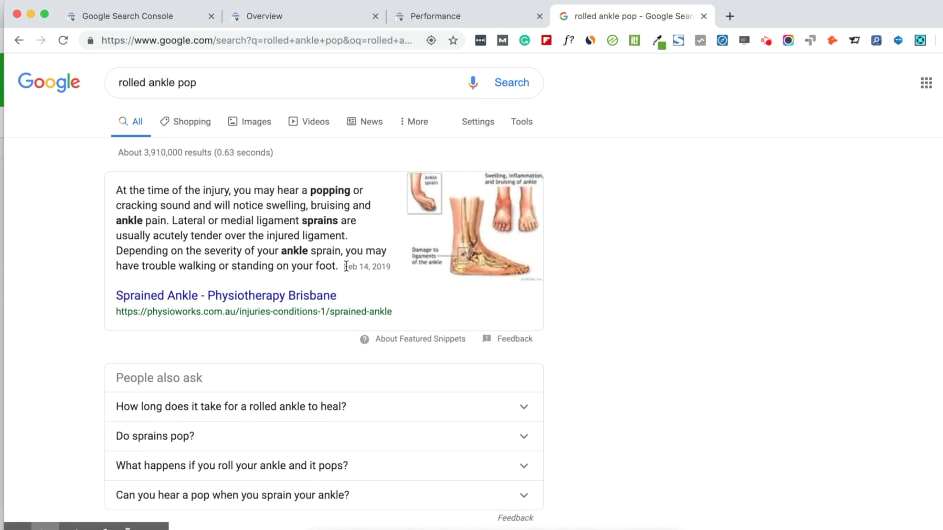
{"action": "scroll", "coordinate": [346, 290], "scroll_direction": "down", "scroll_amount": 5}
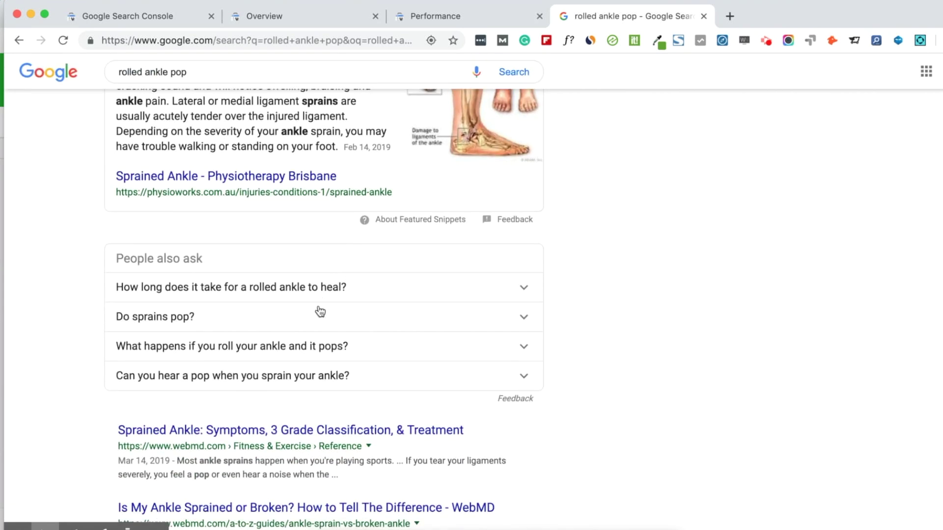
{"action": "scroll", "coordinate": [317, 337], "scroll_direction": "down", "scroll_amount": 18}
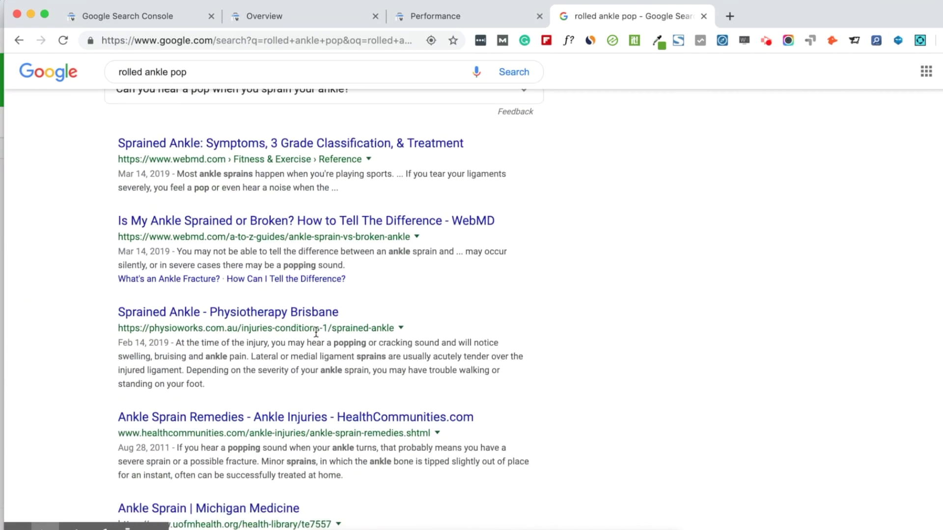
{"action": "scroll", "coordinate": [316, 332], "scroll_direction": "down", "scroll_amount": 6}
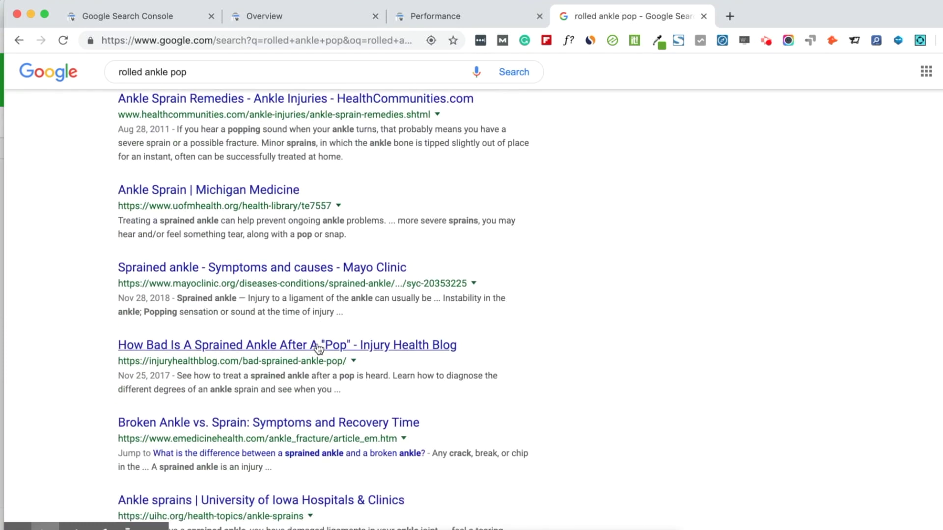
{"action": "scroll", "coordinate": [318, 347], "scroll_direction": "up", "scroll_amount": 3}
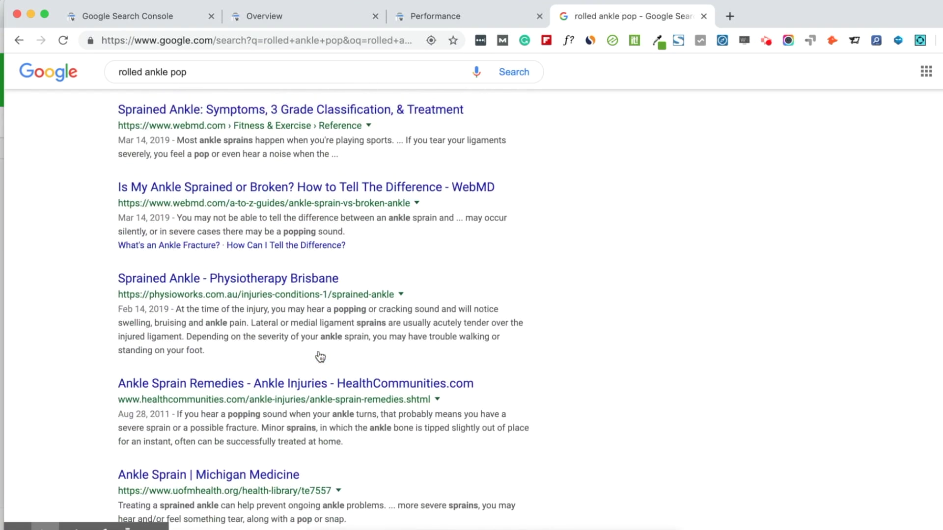
{"action": "scroll", "coordinate": [320, 357], "scroll_direction": "up", "scroll_amount": 10}
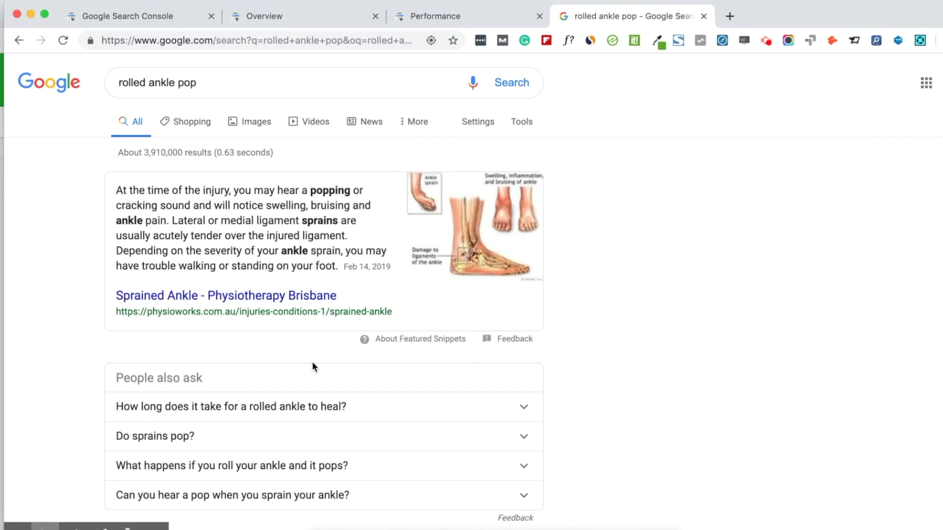
{"action": "scroll", "coordinate": [313, 366], "scroll_direction": "down", "scroll_amount": 3}
{"action": "scroll", "coordinate": [313, 368], "scroll_direction": "up", "scroll_amount": 2}
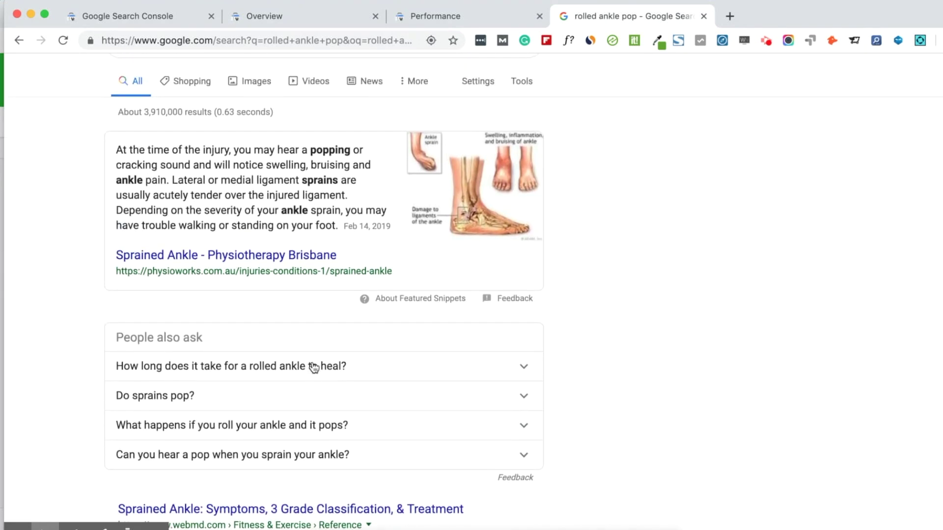
{"action": "left_click", "coordinate": [477, 17]}
Remove total impressions from the comparison chart, leaving clicks and position
{"action": "scroll", "coordinate": [523, 243], "scroll_direction": "up", "scroll_amount": 5}
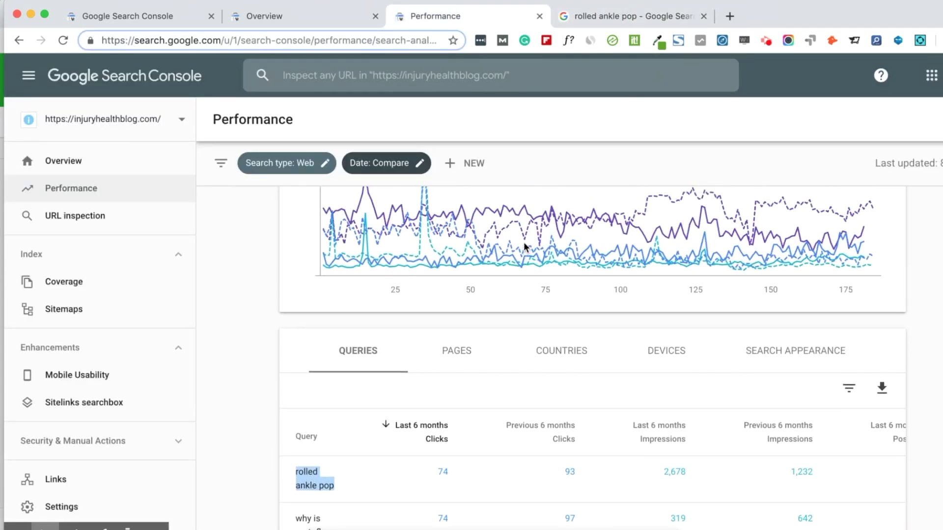
{"action": "scroll", "coordinate": [525, 248], "scroll_direction": "up", "scroll_amount": 2}
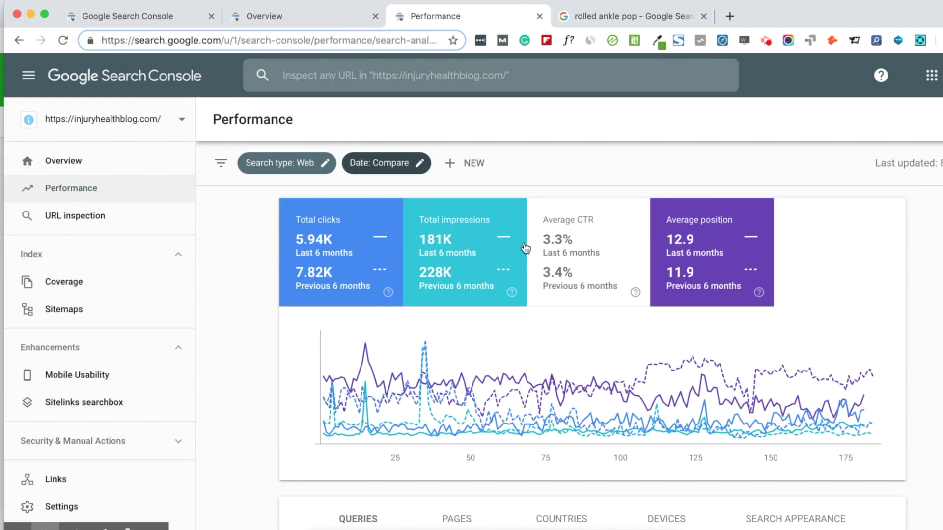
{"action": "left_click", "coordinate": [489, 255]}
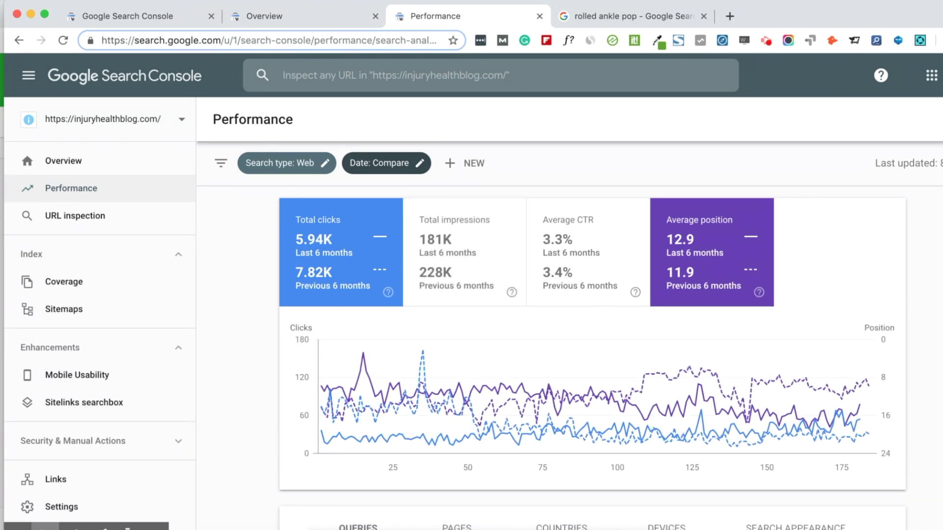
Switch the table to pages, review the rows, and reopen the date range comparison options
{"action": "scroll", "coordinate": [513, 262], "scroll_direction": "down", "scroll_amount": 5}
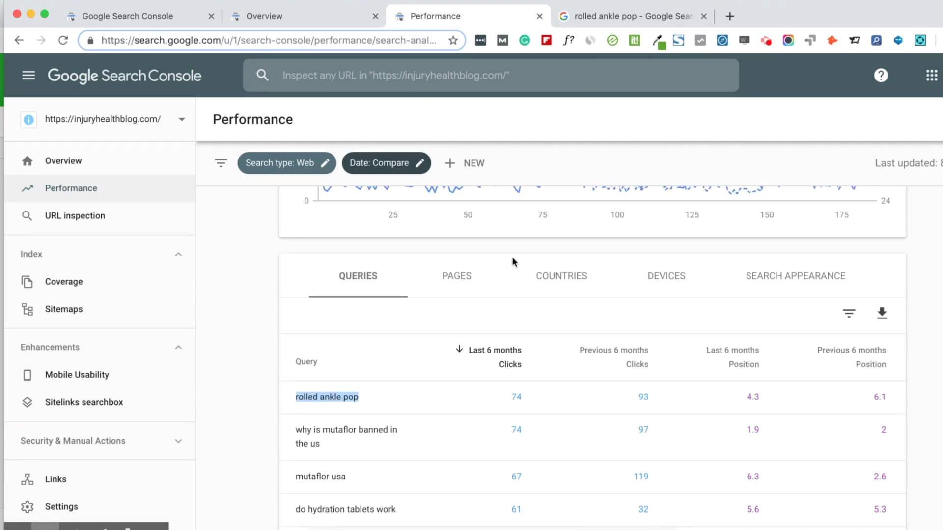
{"action": "left_click", "coordinate": [471, 278]}
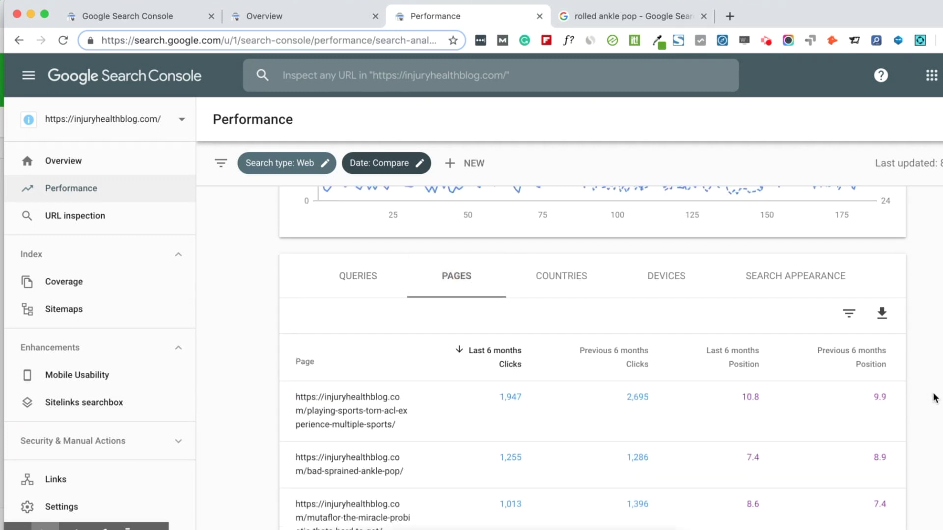
{"action": "scroll", "coordinate": [935, 398], "scroll_direction": "down", "scroll_amount": 3}
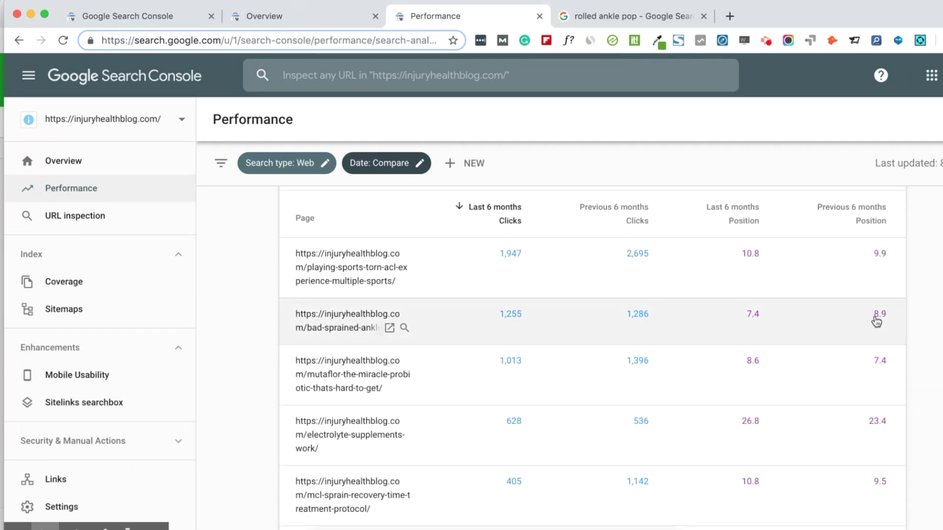
{"action": "scroll", "coordinate": [710, 349], "scroll_direction": "down", "scroll_amount": 1}
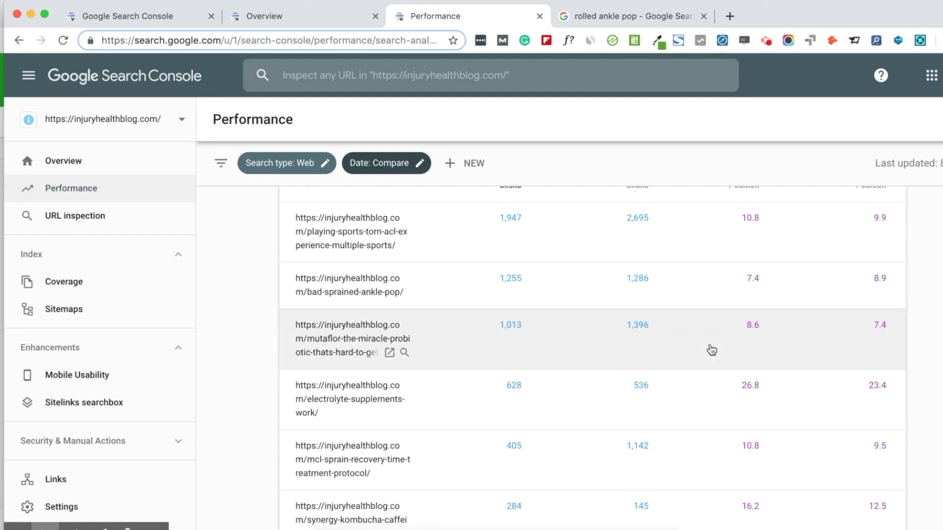
{"action": "scroll", "coordinate": [712, 350], "scroll_direction": "down", "scroll_amount": 2}
{"action": "scroll", "coordinate": [711, 350], "scroll_direction": "up", "scroll_amount": 9}
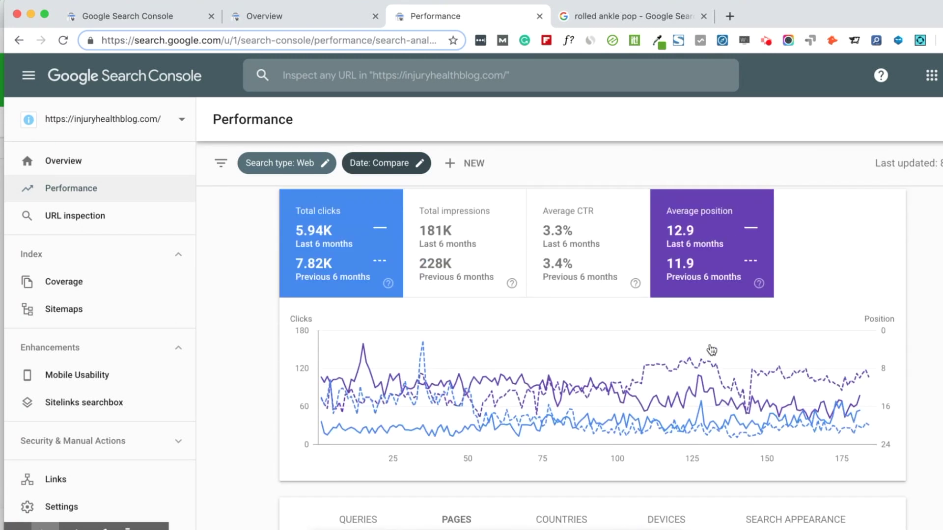
{"action": "scroll", "coordinate": [711, 349], "scroll_direction": "up", "scroll_amount": 1}
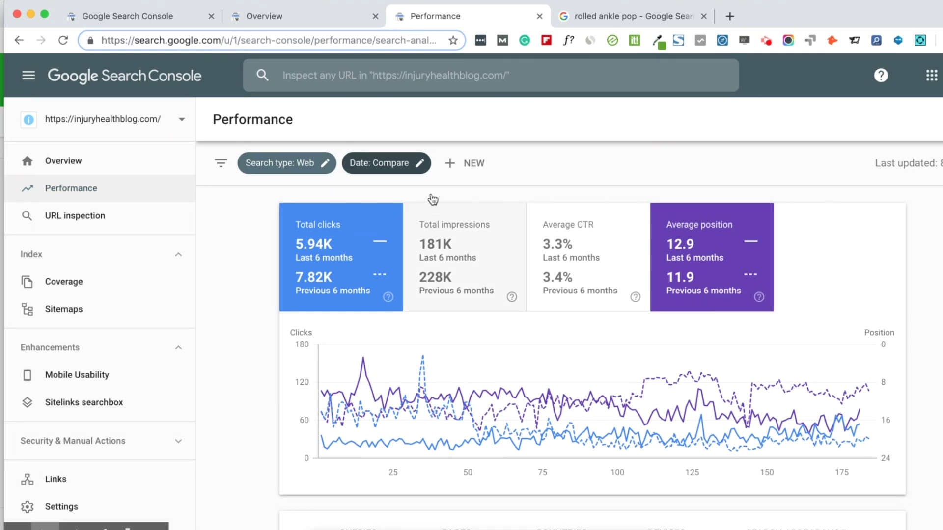
{"action": "left_click", "coordinate": [422, 165]}
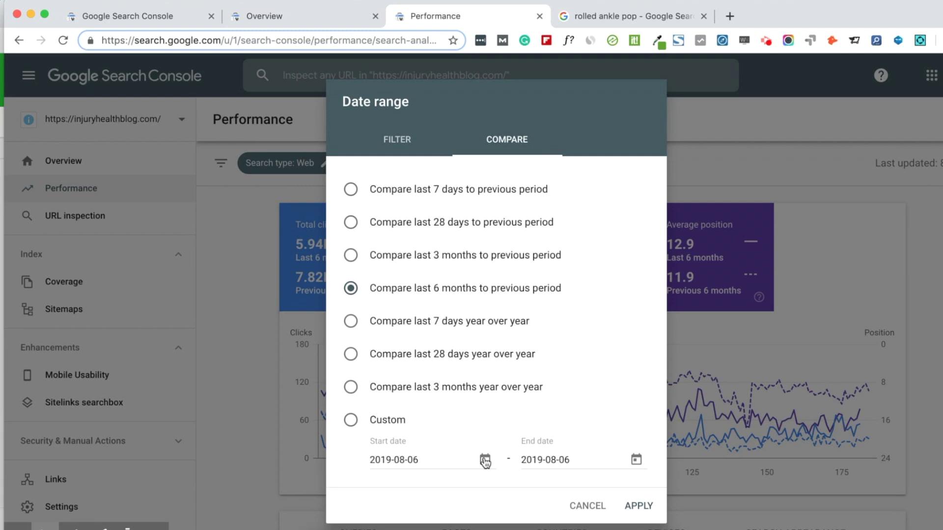
{"action": "left_click", "coordinate": [588, 508]}
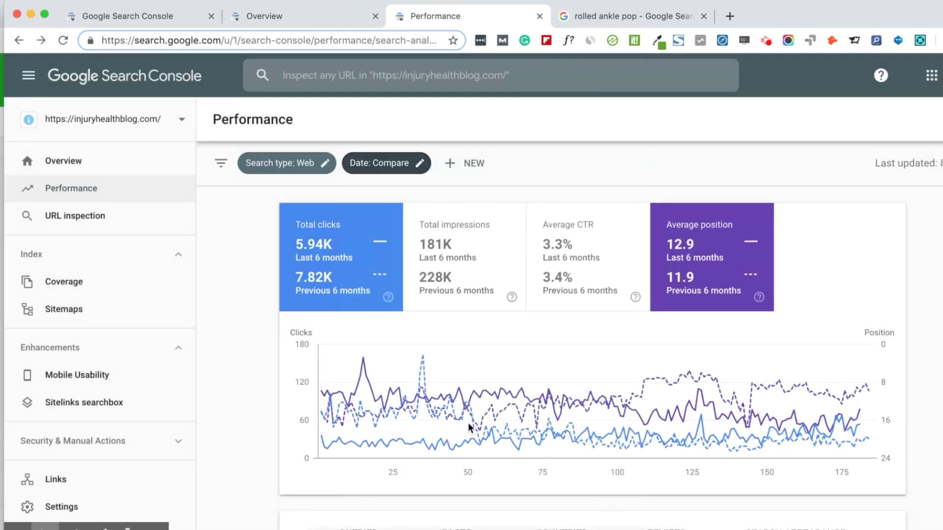